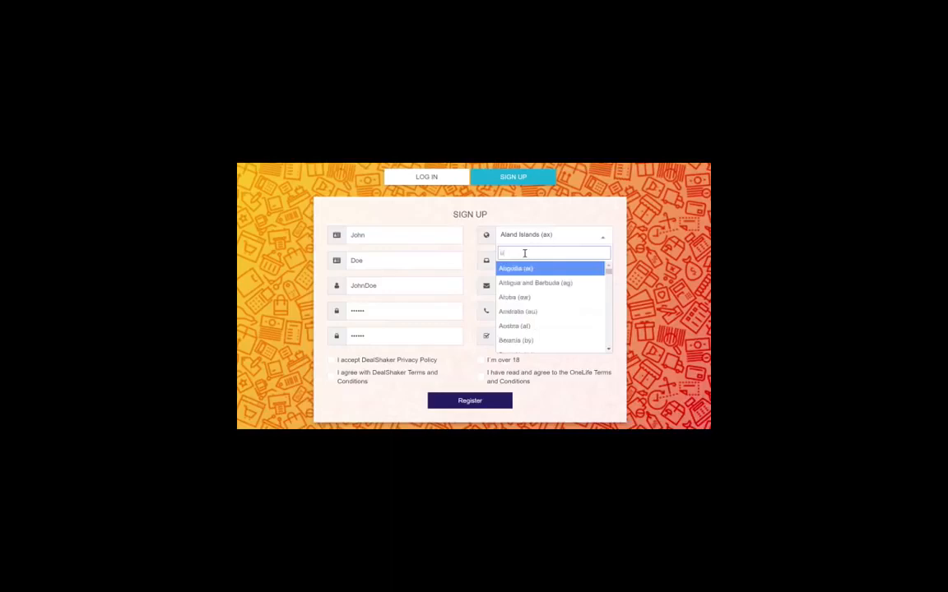
Choose United Kingdom as the country and enter the postal code, e-mail address and phone number
{"action": "left_click", "coordinate": [537, 273]}
{"action": "type", "text": "5210"}
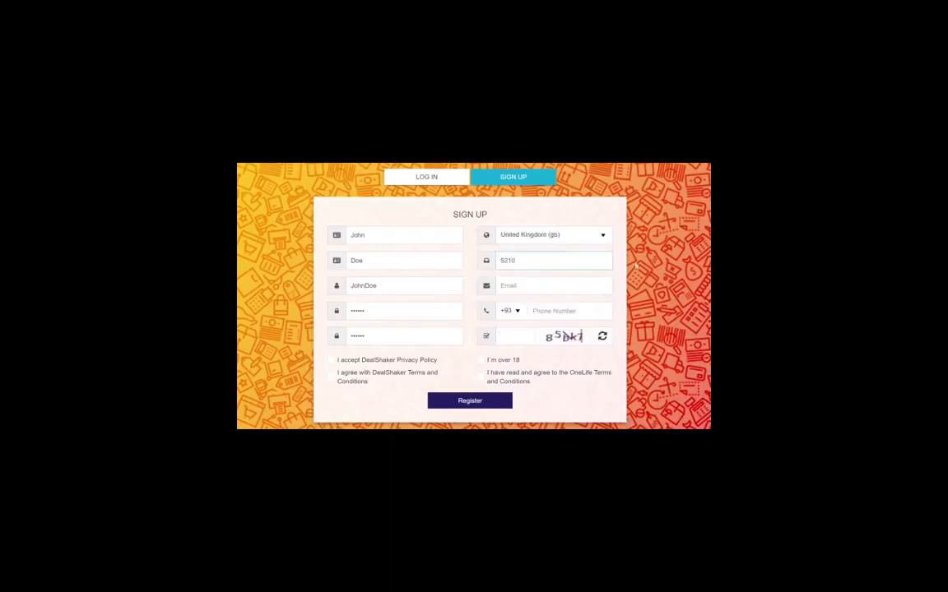
{"action": "left_click", "coordinate": [595, 289]}
{"action": "type", "text": "johndoe@mailk"}
{"action": "type", "text": "om"}
{"action": "key", "text": "Tab"}
{"action": "type", "text": "45212254"}
{"action": "key", "text": "Tab"}
Accept the Privacy Policy, both sets of Terms and Conditions, and confirm being over 18
{"action": "left_click", "coordinate": [330, 366]}
{"action": "left_click", "coordinate": [334, 377]}
{"action": "left_click", "coordinate": [485, 364]}
{"action": "left_click", "coordinate": [484, 383]}
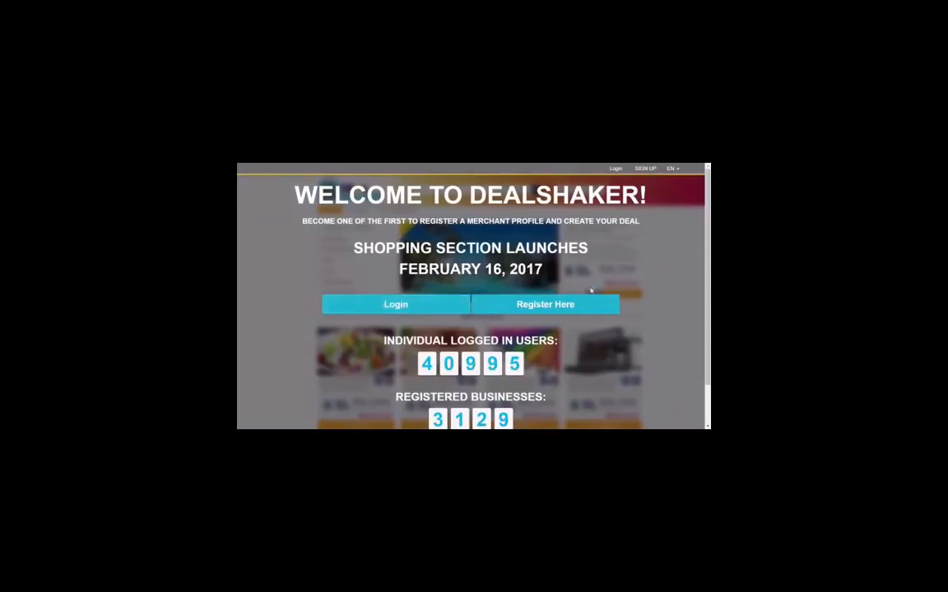
Register as a merchant to reach the dashboard showing 906.44 ONE and 4 300.00 EUR cash
{"action": "left_click", "coordinate": [535, 305]}
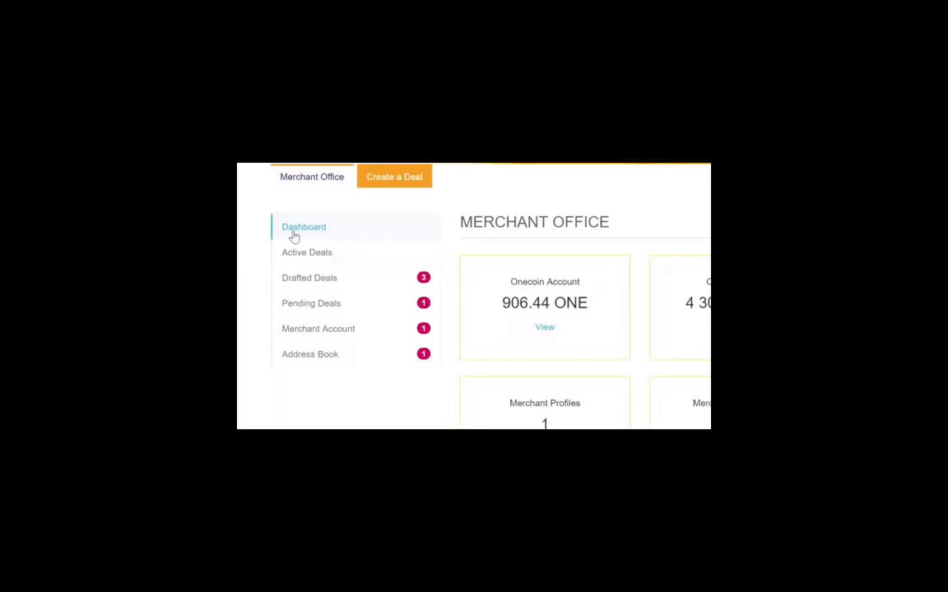
{"action": "left_click_drag", "start_coordinate": [547, 319], "coordinate": [431, 313]}
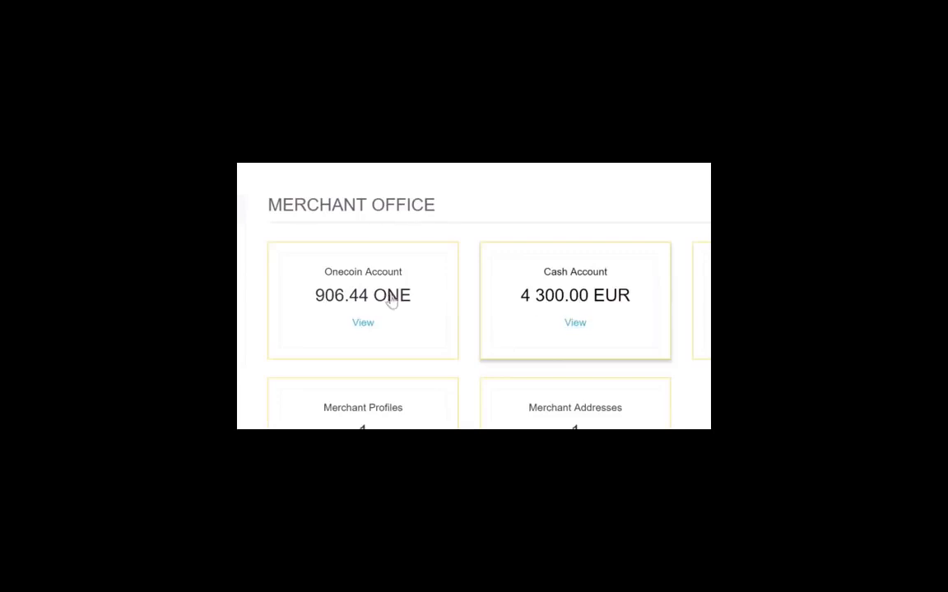
{"action": "left_click_drag", "start_coordinate": [576, 322], "coordinate": [587, 301]}
{"action": "left_click_drag", "start_coordinate": [588, 315], "coordinate": [561, 309]}
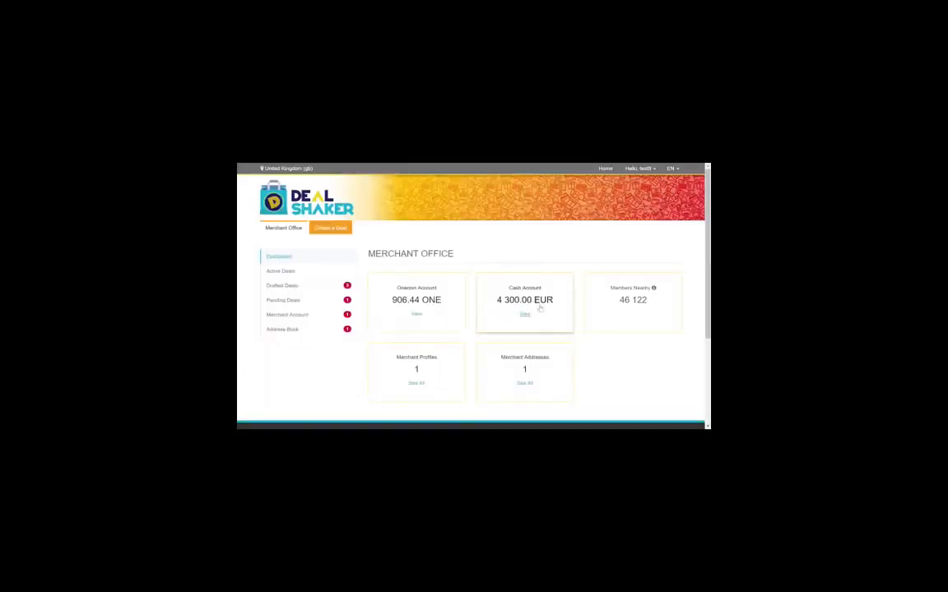
{"action": "mouse_move", "coordinate": [654, 290]}
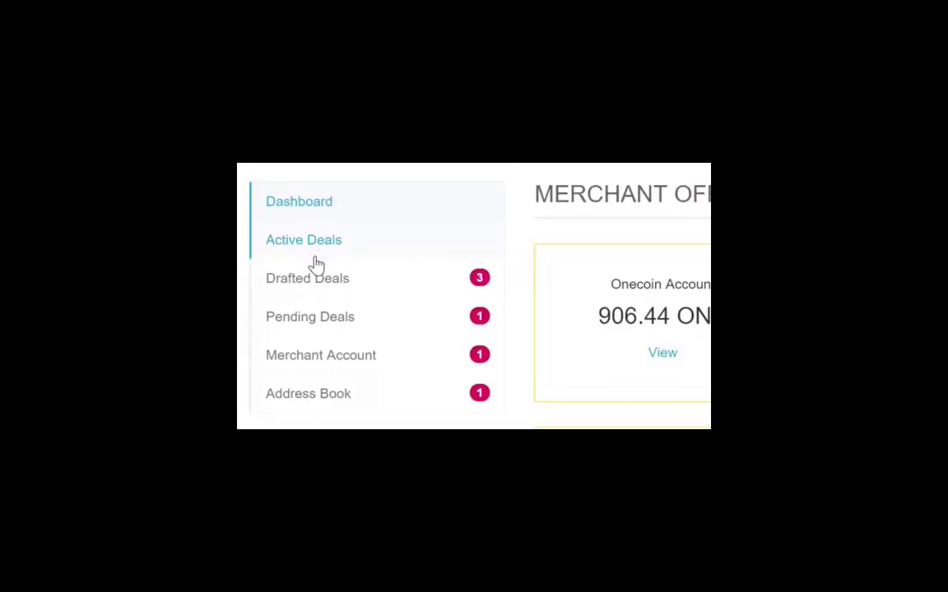
Look through the Active, Drafted and Pending deal lists, then view Happy Hippo's Merchant Account details
{"action": "left_click", "coordinate": [286, 243]}
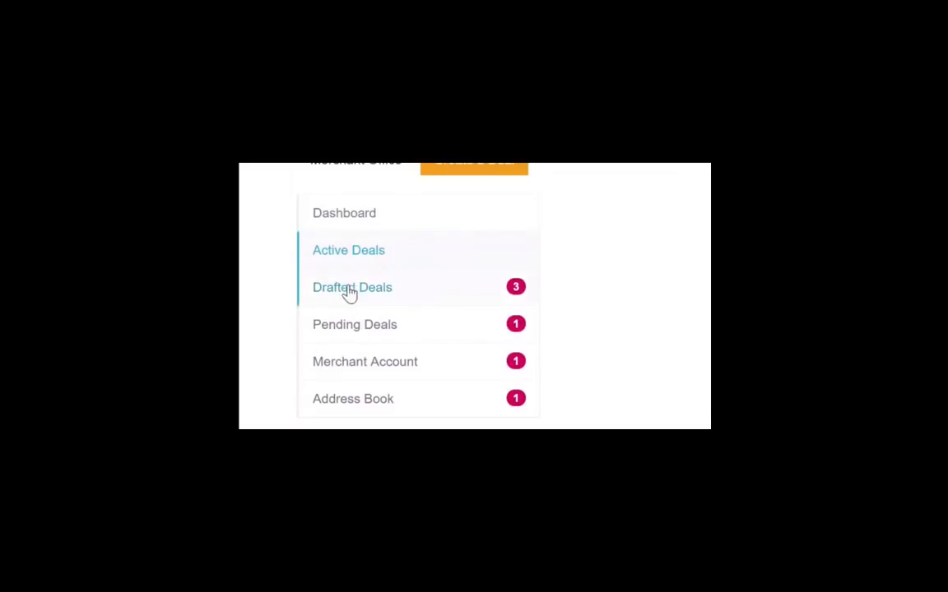
{"action": "left_click", "coordinate": [350, 290]}
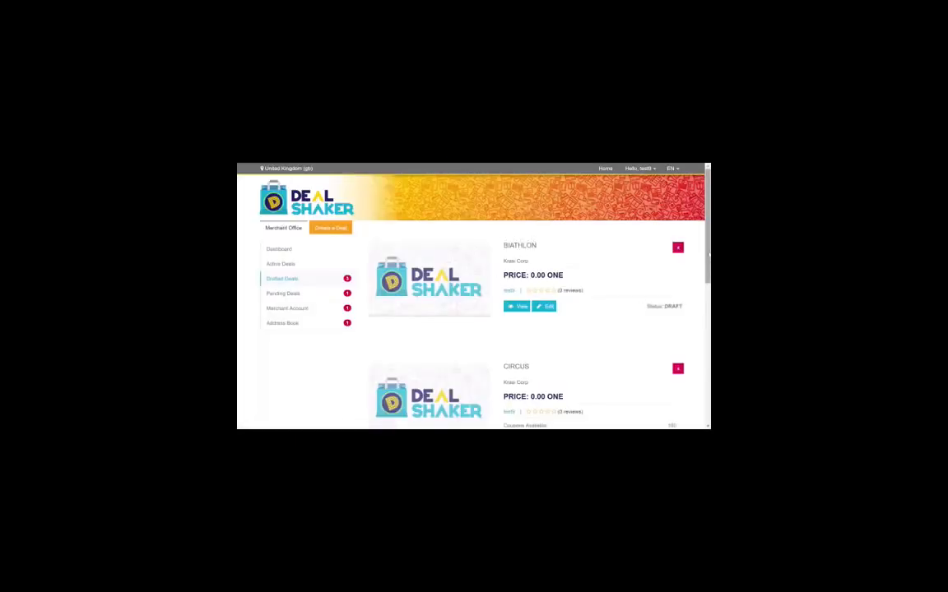
{"action": "left_click_drag", "start_coordinate": [708, 256], "coordinate": [706, 349]}
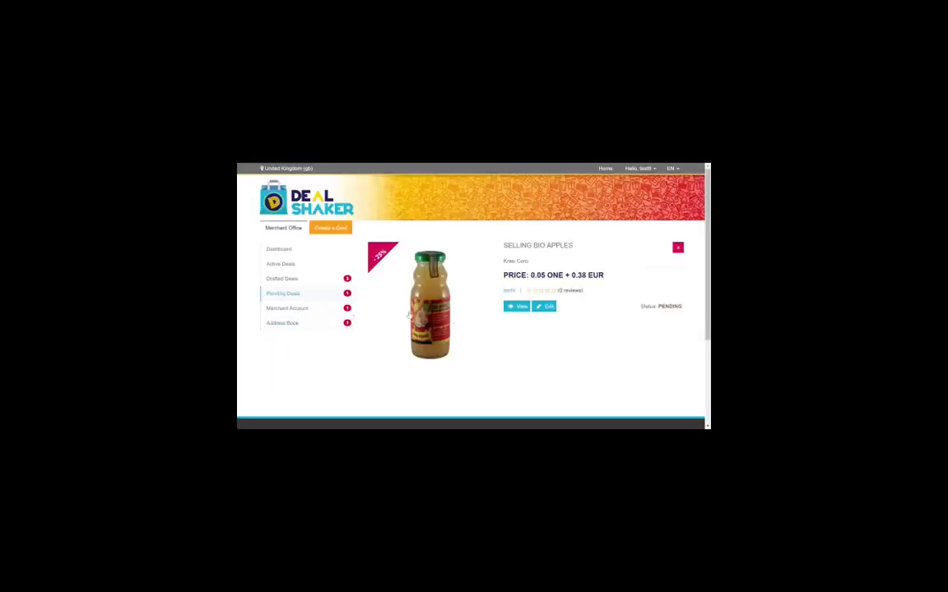
{"action": "left_click", "coordinate": [302, 310]}
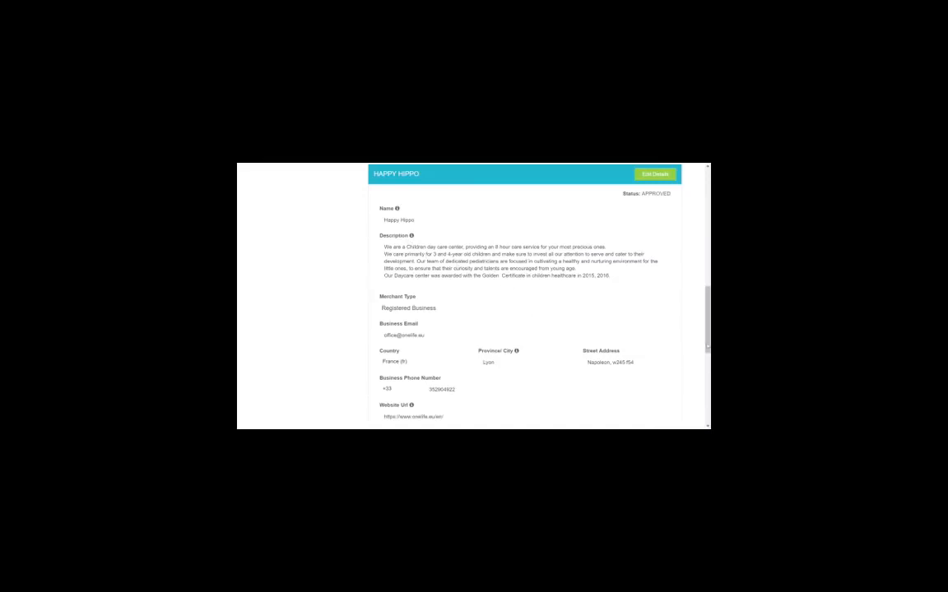
Scroll through the merchant details and the saved address book cards
{"action": "scroll", "coordinate": [653, 378], "scroll_direction": "down", "scroll_amount": 3}
{"action": "scroll", "coordinate": [473, 297], "scroll_direction": "down", "scroll_amount": 1}
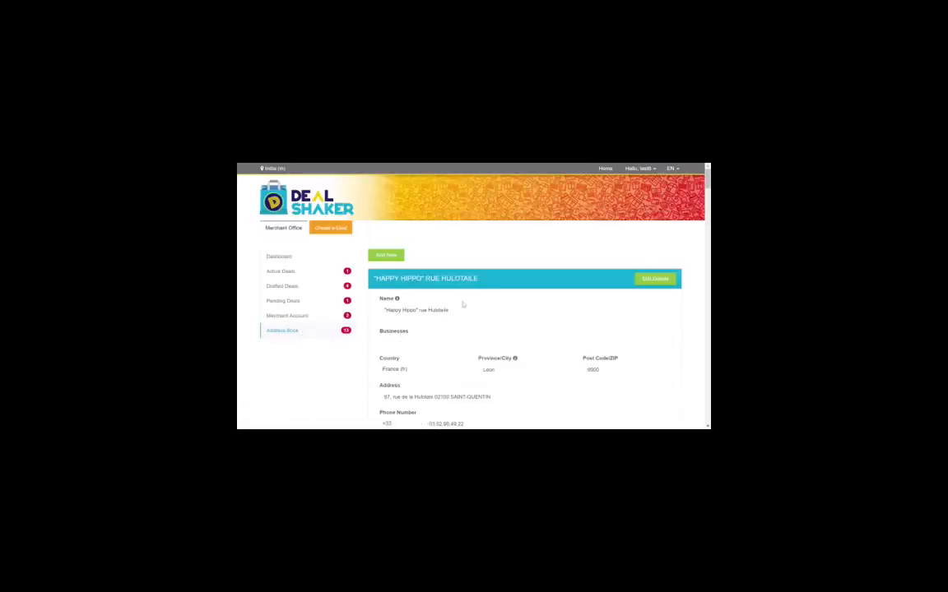
{"action": "scroll", "coordinate": [669, 260], "scroll_direction": "down", "scroll_amount": 2}
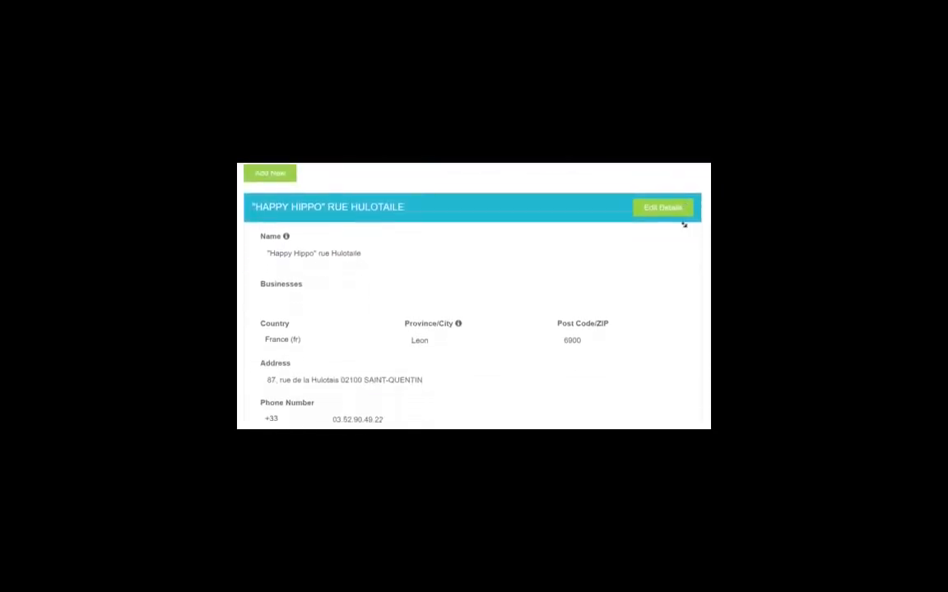
{"action": "scroll", "coordinate": [684, 225], "scroll_direction": "down", "scroll_amount": 5}
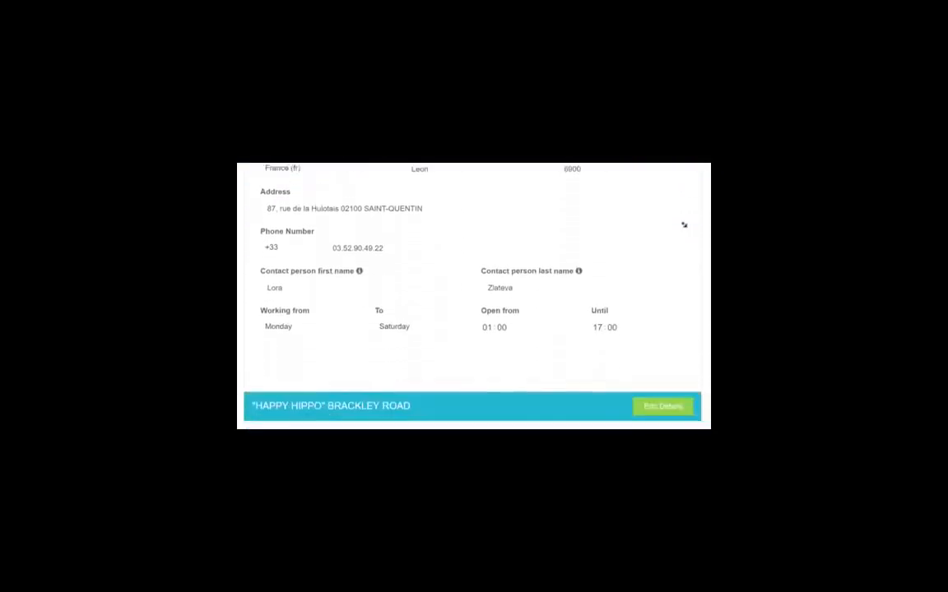
{"action": "scroll", "coordinate": [684, 225], "scroll_direction": "down", "scroll_amount": 5}
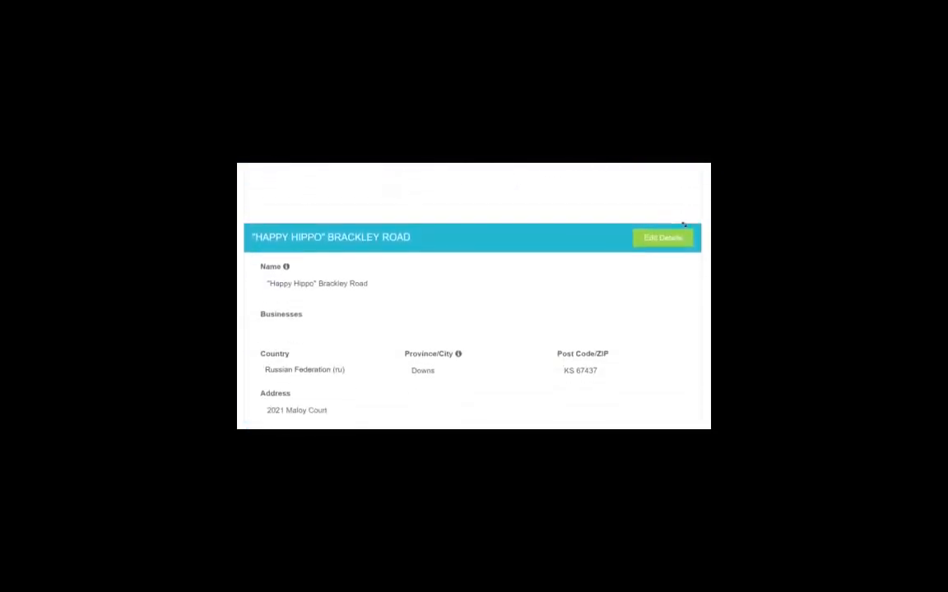
{"action": "scroll", "coordinate": [684, 225], "scroll_direction": "down", "scroll_amount": 5}
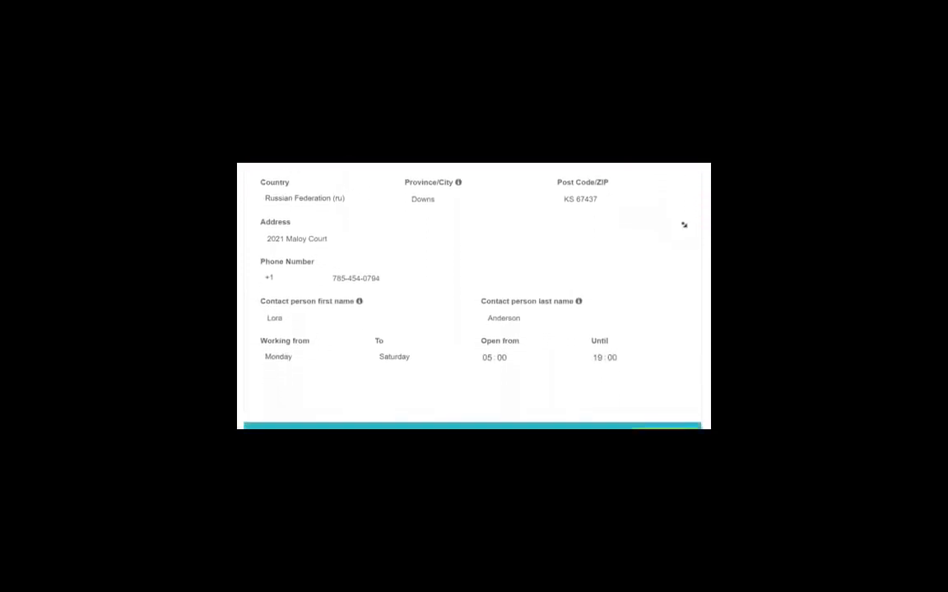
{"action": "scroll", "coordinate": [684, 225], "scroll_direction": "down", "scroll_amount": 5}
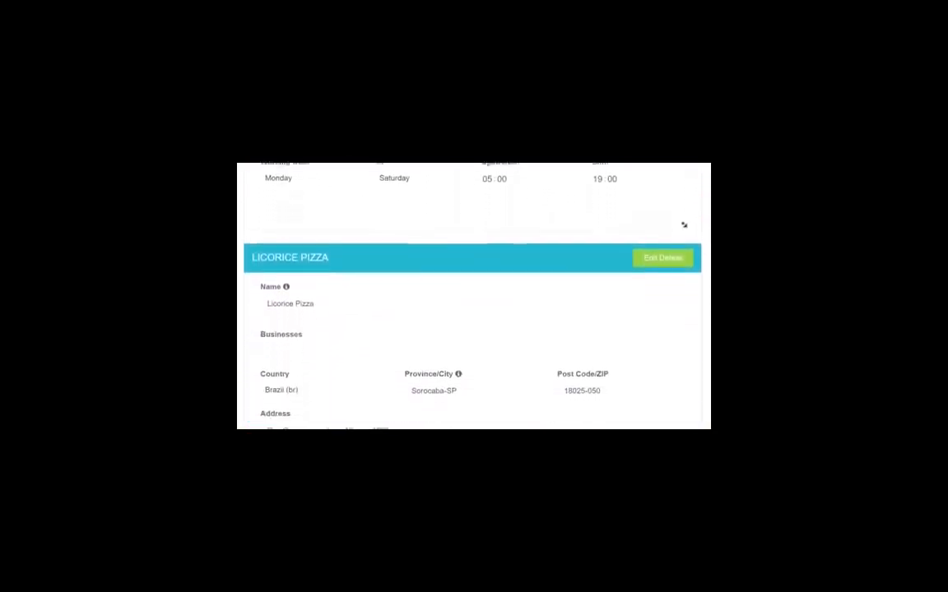
{"action": "scroll", "coordinate": [684, 224], "scroll_direction": "down", "scroll_amount": 4}
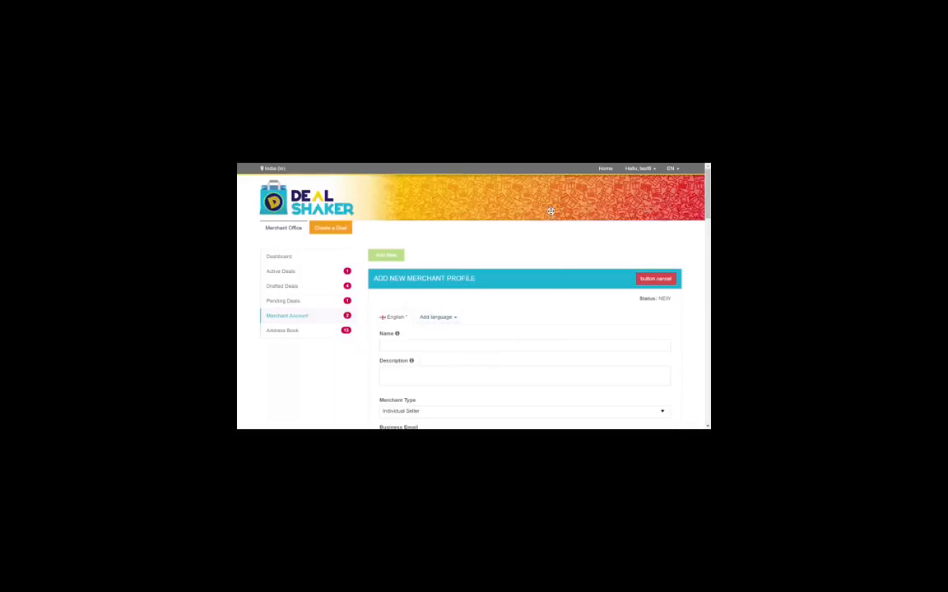
Add 中文 as a profile language, then go back to the English version
{"action": "scroll", "coordinate": [550, 216], "scroll_direction": "down", "scroll_amount": 1}
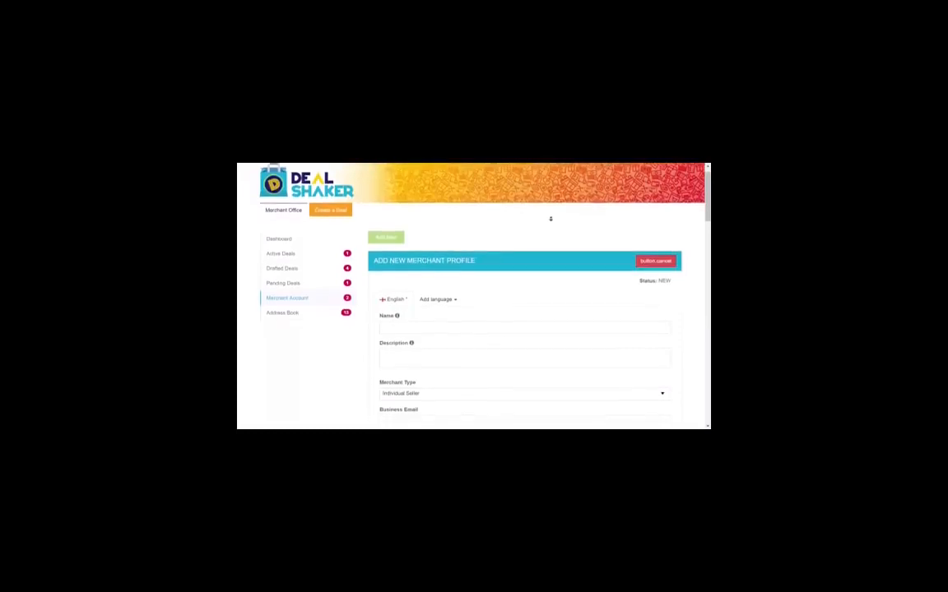
{"action": "scroll", "coordinate": [551, 219], "scroll_direction": "down", "scroll_amount": 1}
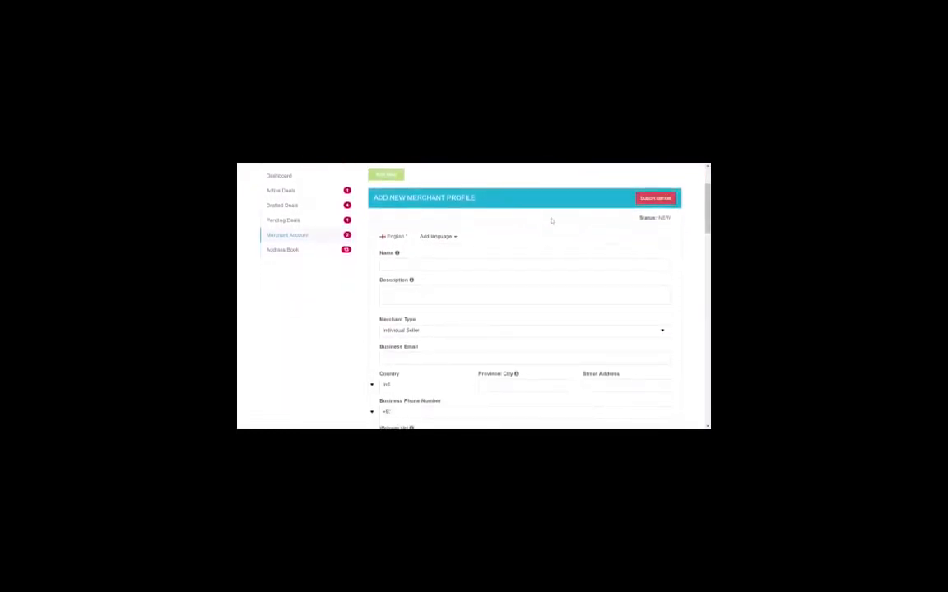
{"action": "left_click", "coordinate": [440, 239]}
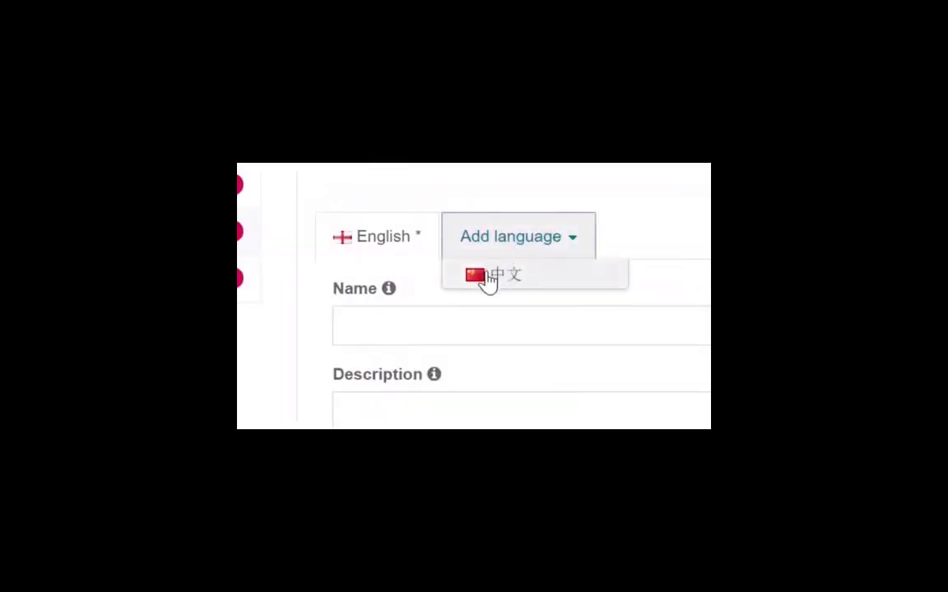
{"action": "left_click", "coordinate": [486, 274]}
{"action": "left_click", "coordinate": [386, 247]}
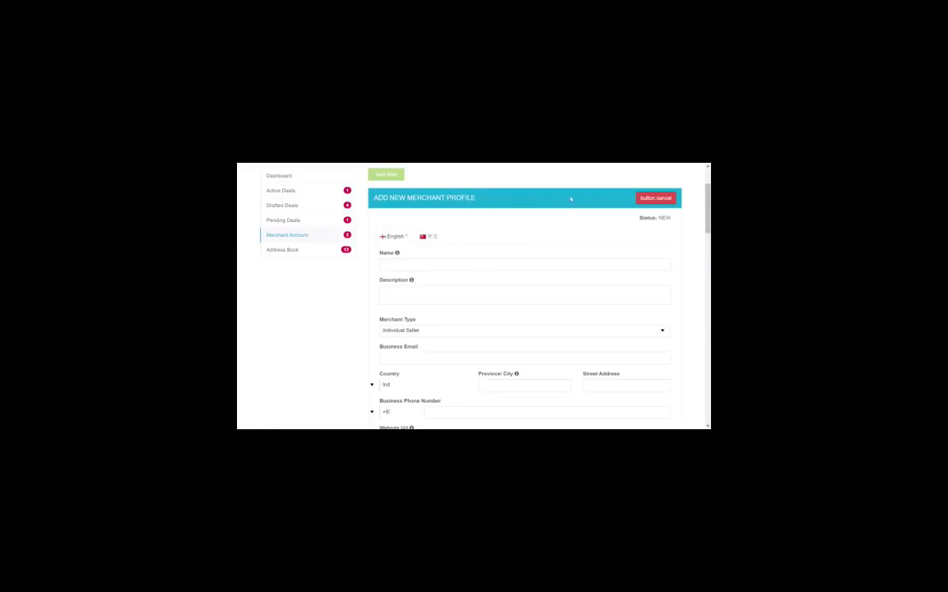
{"action": "mouse_move", "coordinate": [671, 216]}
{"action": "left_mouse_down"}
{"action": "mouse_move", "coordinate": [637, 217]}
{"action": "mouse_move", "coordinate": [680, 227]}
{"action": "left_mouse_up"}
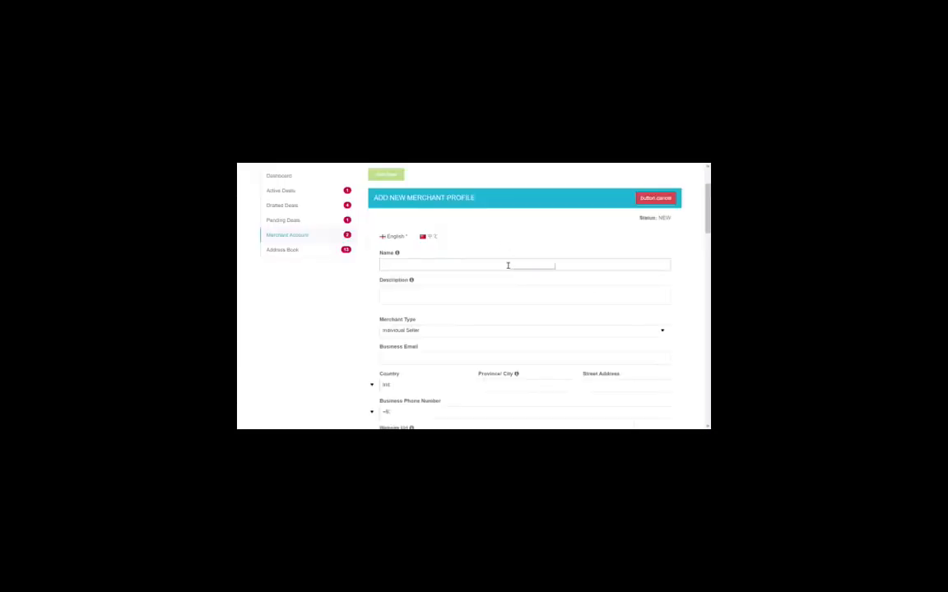
Enter the merchant name Fitness4ever and a description of the London fitness centre
{"action": "left_click", "coordinate": [508, 265]}
{"action": "type", "text": "H"}
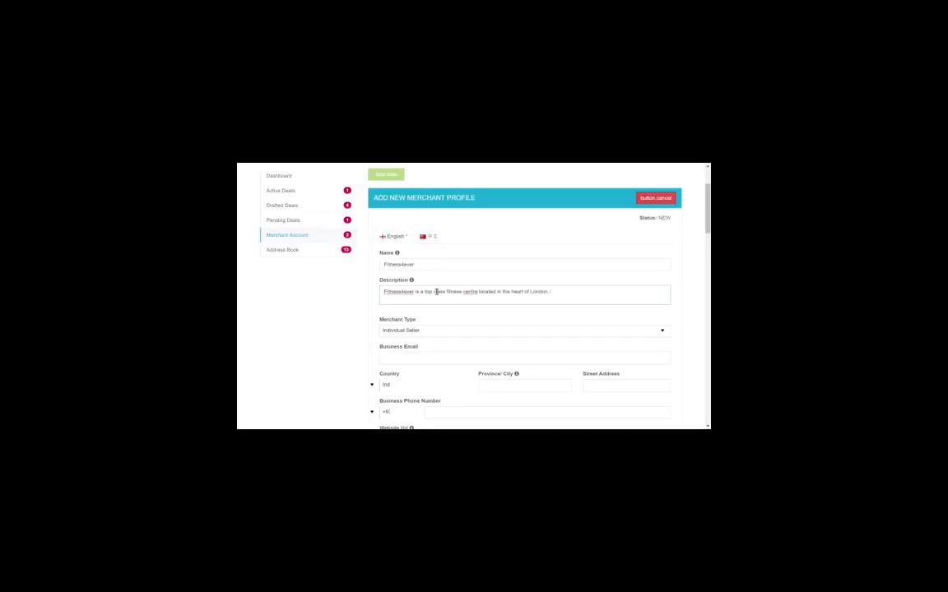
{"action": "type", "text": "highly trained professional"}
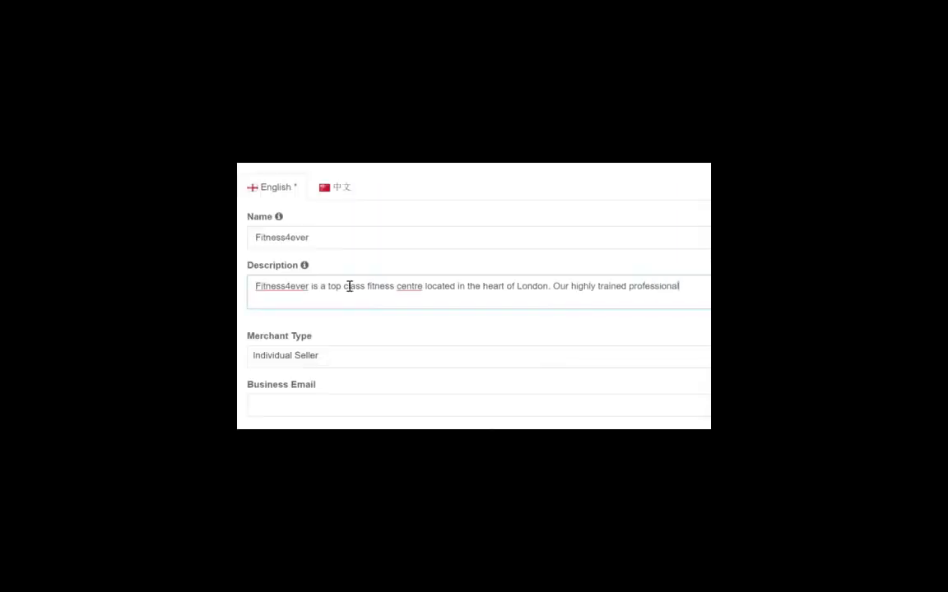
{"action": "type", "text": " trainer"}
{"action": "type", "text": "s you reach you"}
{"action": "type", "text": "r goa"}
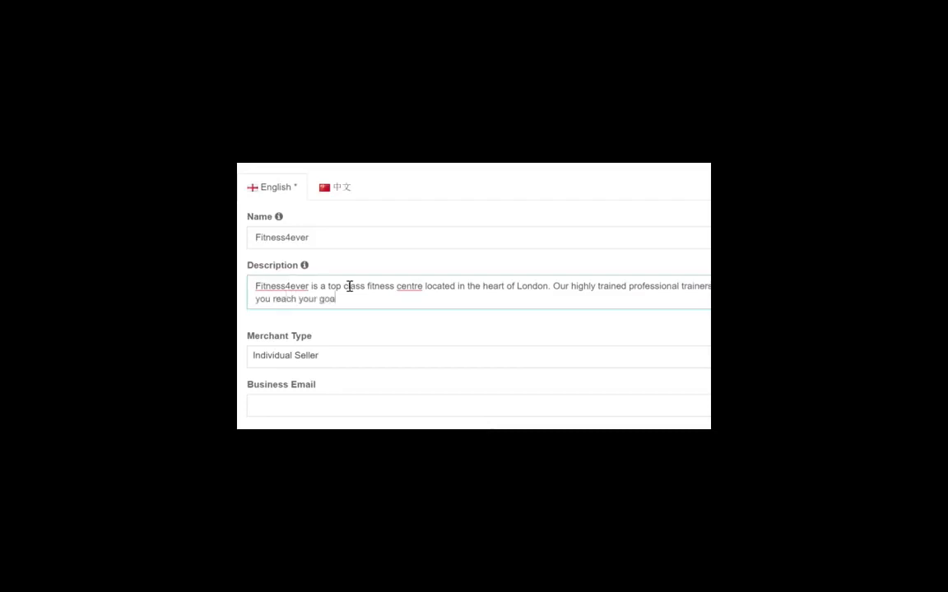
{"action": "type", "text": "ls and get the body you have always dreamed of!"}
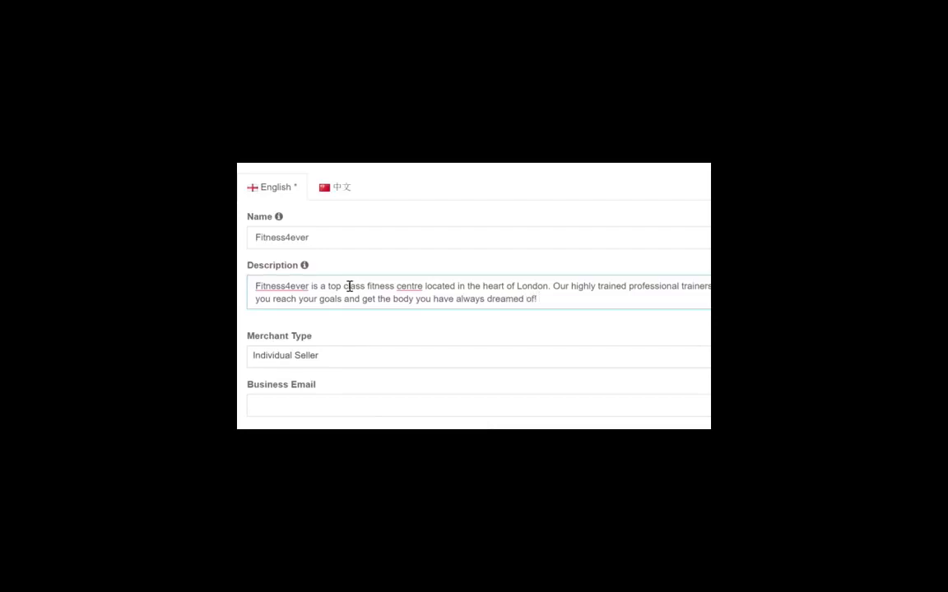
Leave Fitness4ever unchanged and correct the spelling of 'centre' to 'center' in the description
{"action": "right_click", "coordinate": [286, 287]}
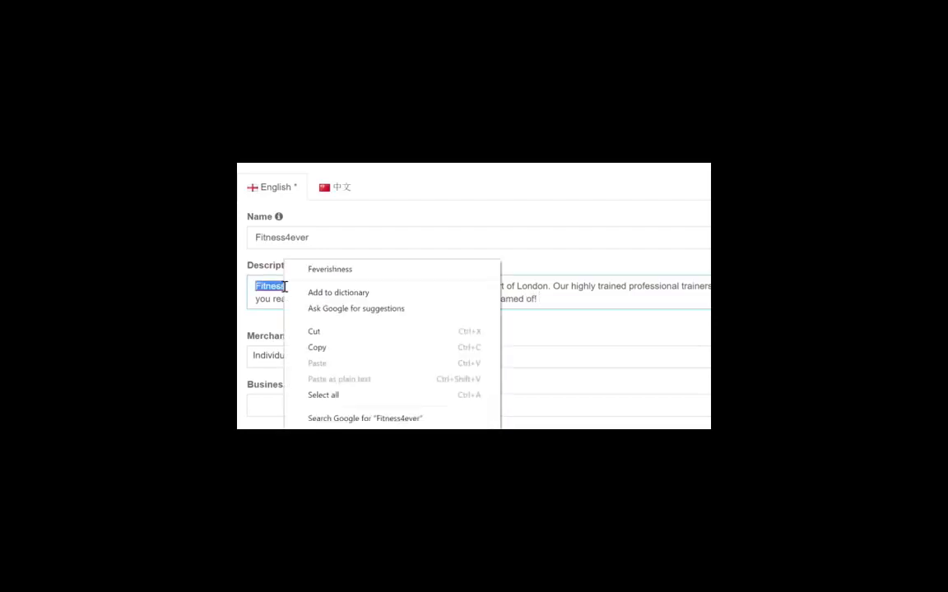
{"action": "left_click", "coordinate": [279, 303]}
{"action": "left_click", "coordinate": [330, 300]}
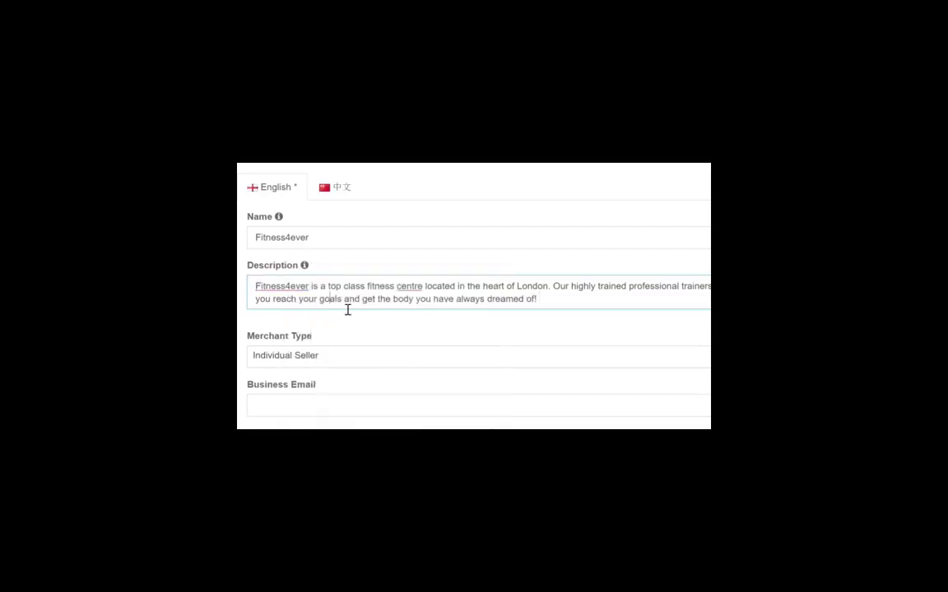
{"action": "right_click", "coordinate": [412, 286]}
{"action": "left_click", "coordinate": [470, 239]}
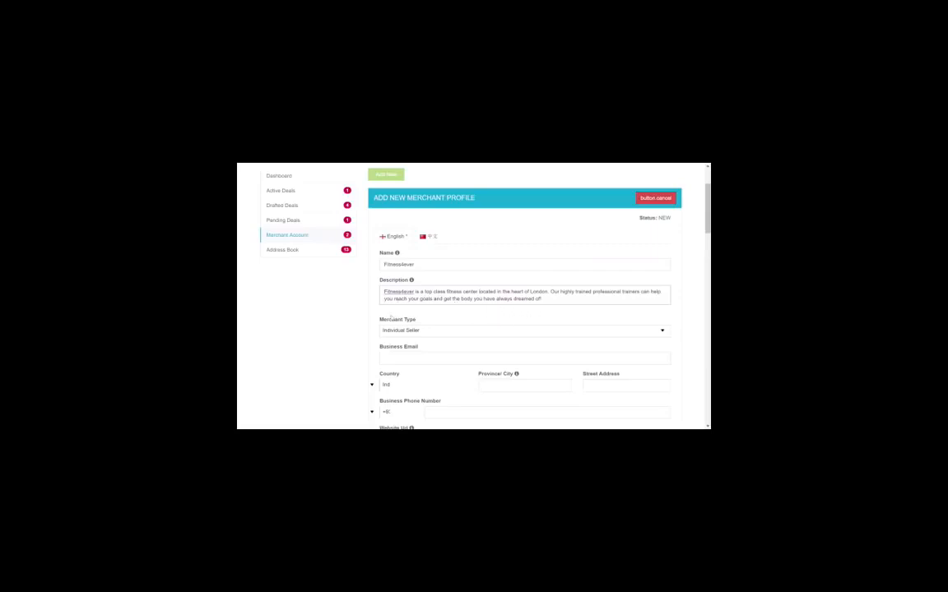
Show the Merchant Type options, Individual Seller and Registered Business
{"action": "left_click", "coordinate": [424, 332]}
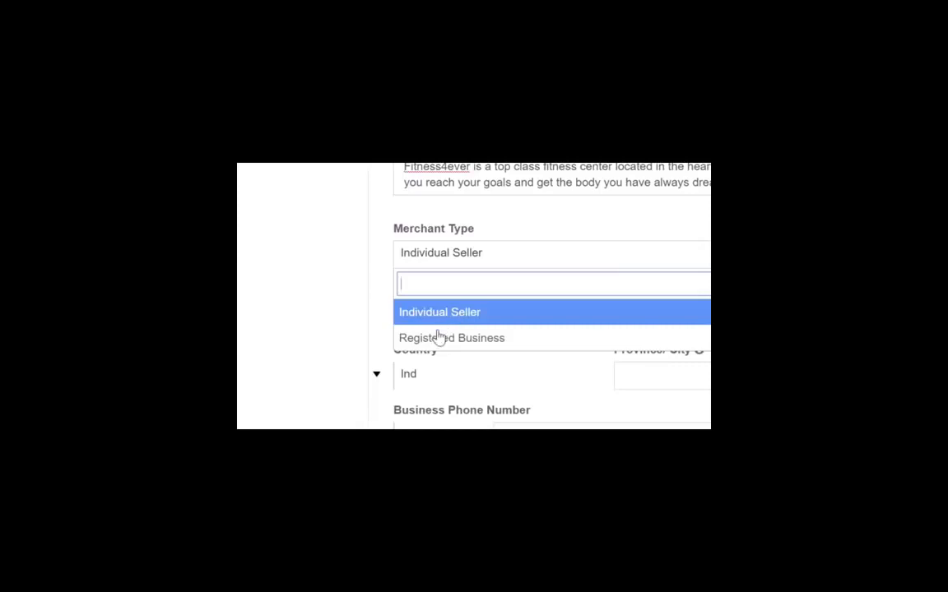
Change the merchant type to Registered Business
{"action": "left_click", "coordinate": [494, 340]}
{"action": "scroll", "coordinate": [493, 343], "scroll_direction": "up", "scroll_amount": 2}
{"action": "scroll", "coordinate": [493, 344], "scroll_direction": "down", "scroll_amount": 2}
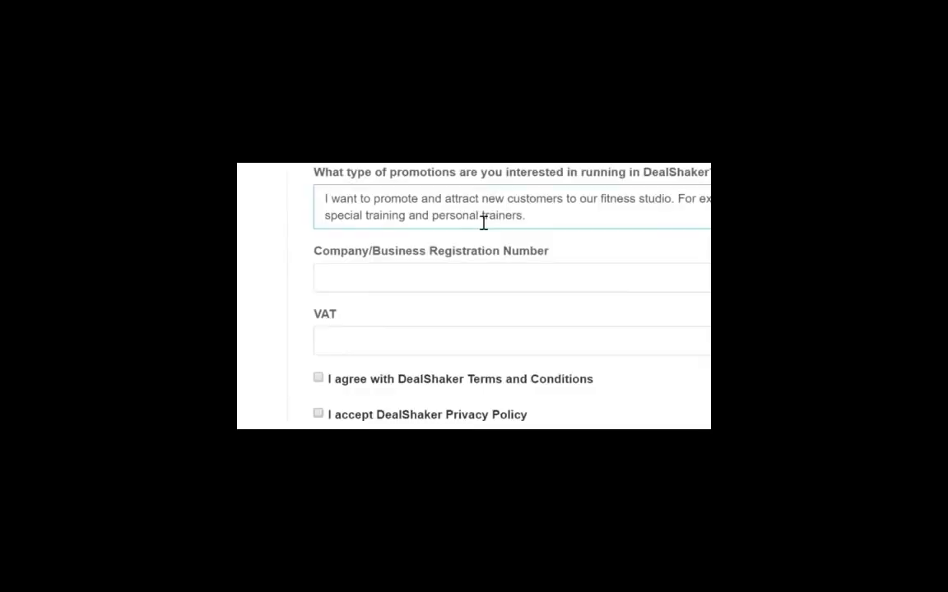
{"action": "left_click", "coordinate": [552, 221]}
Enter the business registration number and the VAT number
{"action": "left_click", "coordinate": [491, 274]}
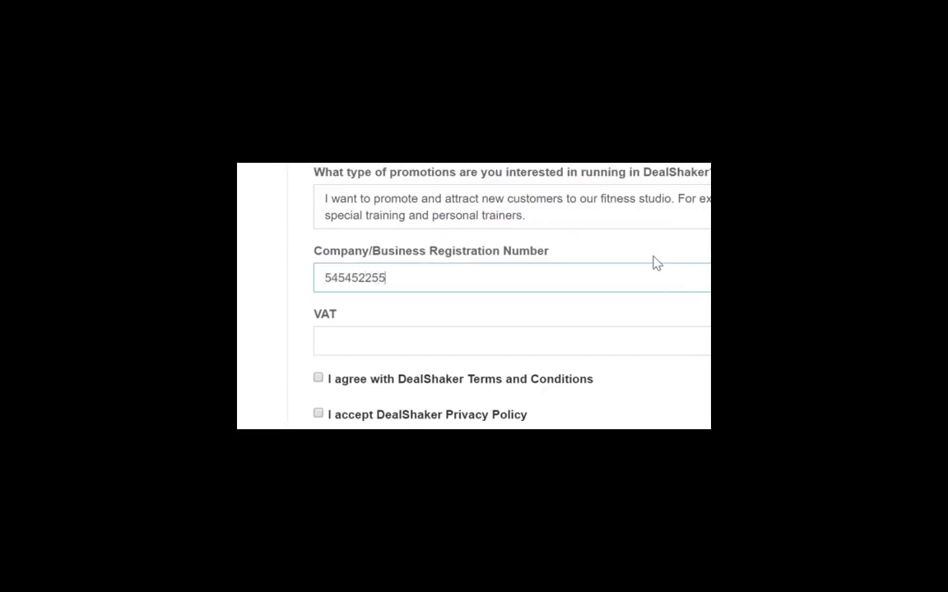
{"action": "key", "text": "Tab"}
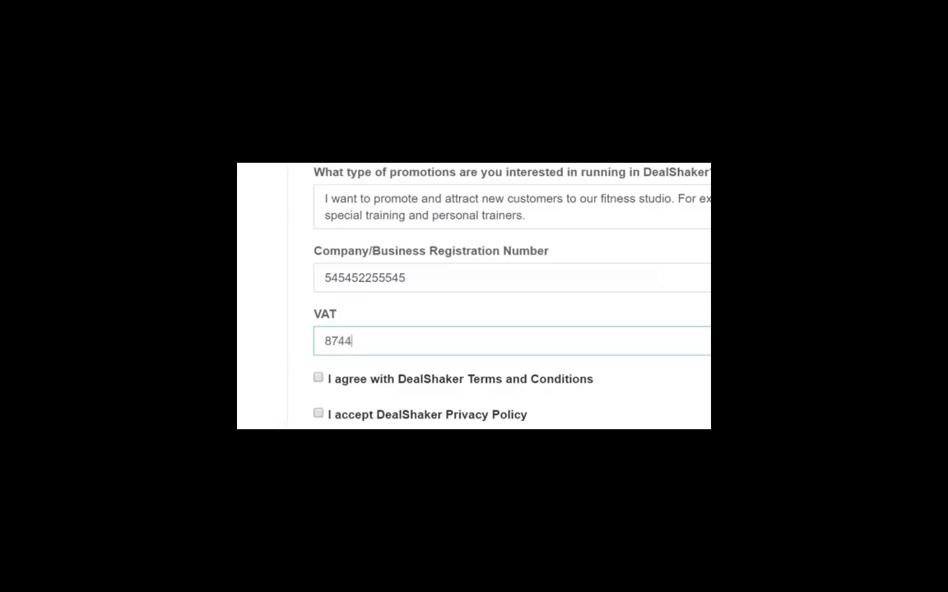
{"action": "left_click", "coordinate": [318, 378]}
{"action": "left_click", "coordinate": [318, 414]}
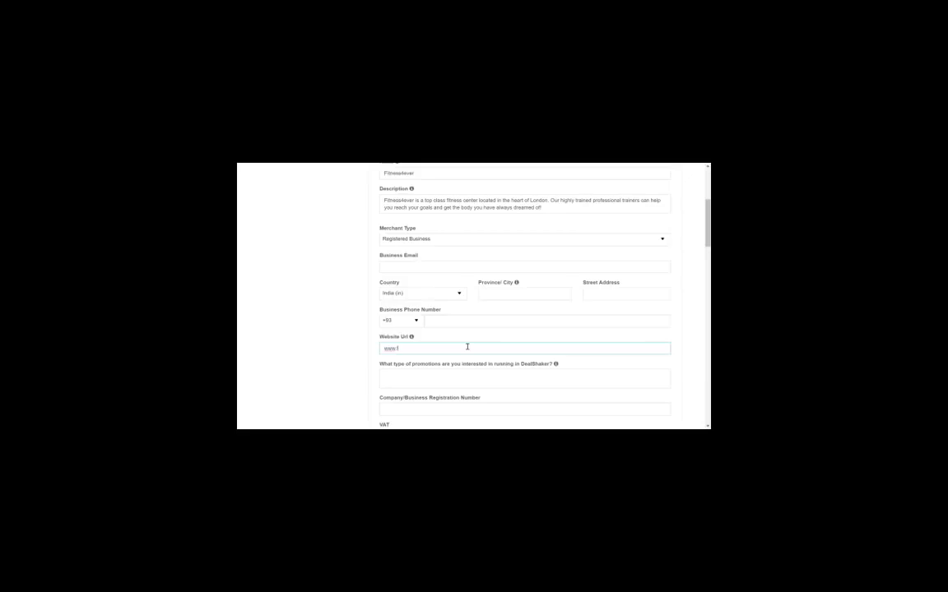
{"action": "type", "text": "ever.com"}
{"action": "mouse_move", "coordinate": [411, 336]}
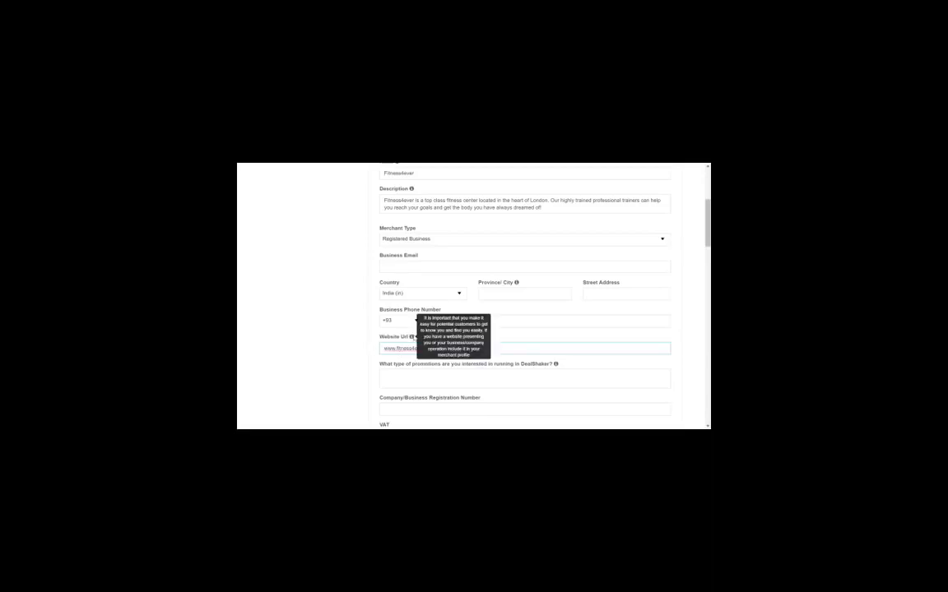
{"action": "type", "text": ".com"}
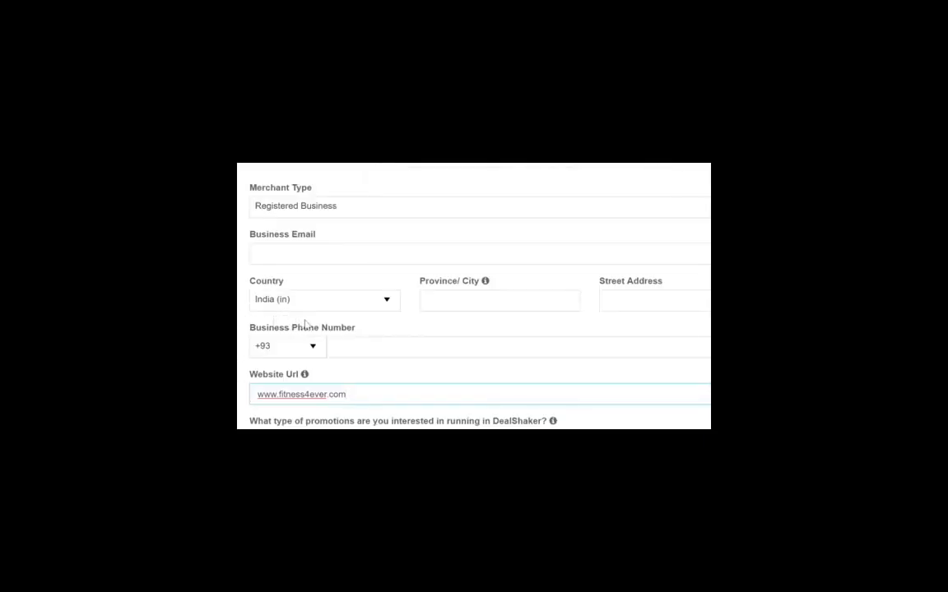
Set the country to United Kingdom, the city to London, and enter the street address
{"action": "left_click", "coordinate": [344, 311]}
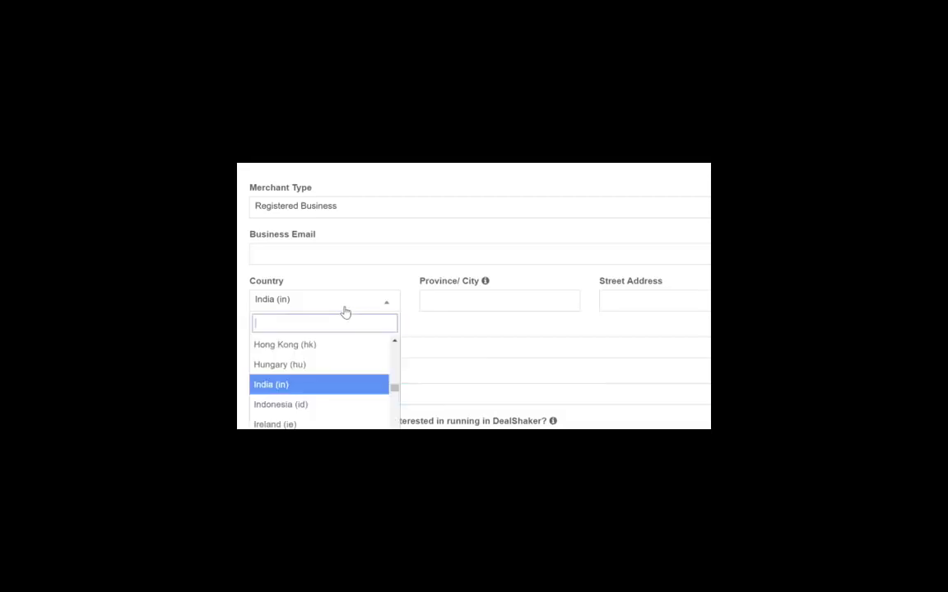
{"action": "type", "text": "Uni"}
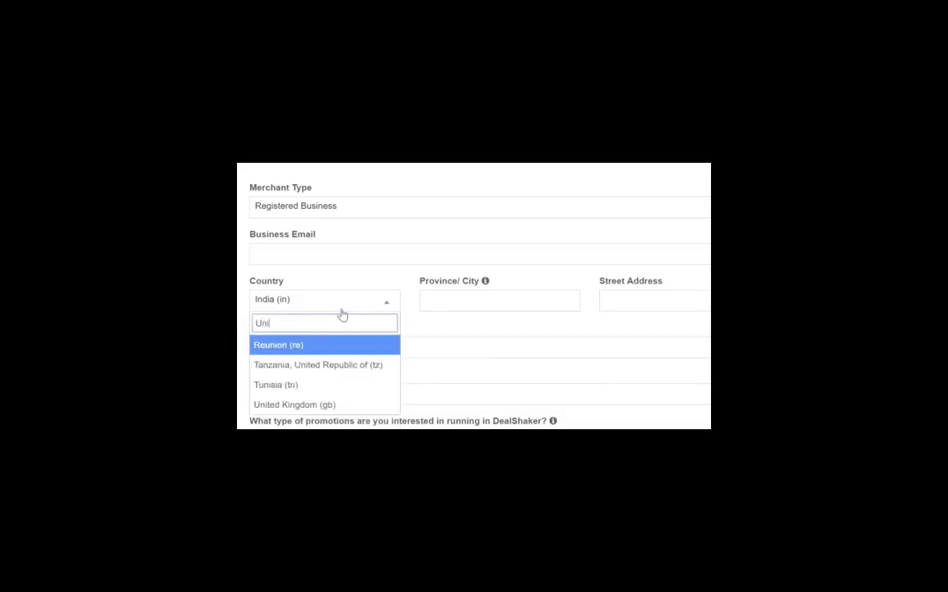
{"action": "key", "text": "Down"}
{"action": "key", "text": "Down"}
{"action": "key", "text": "Down"}
{"action": "key", "text": "Return"}
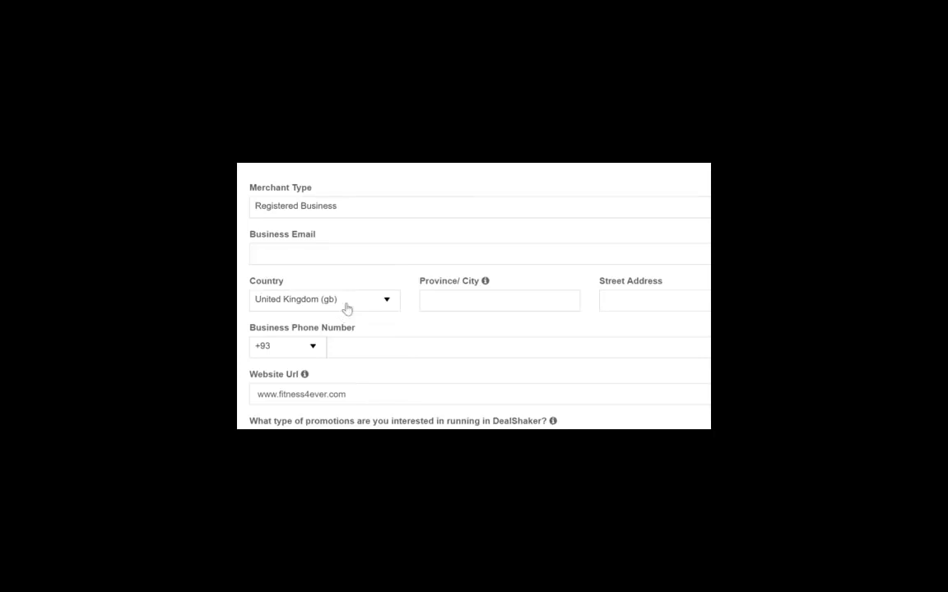
{"action": "left_click", "coordinate": [469, 304]}
{"action": "type", "text": "London"}
{"action": "key", "text": "Tab"}
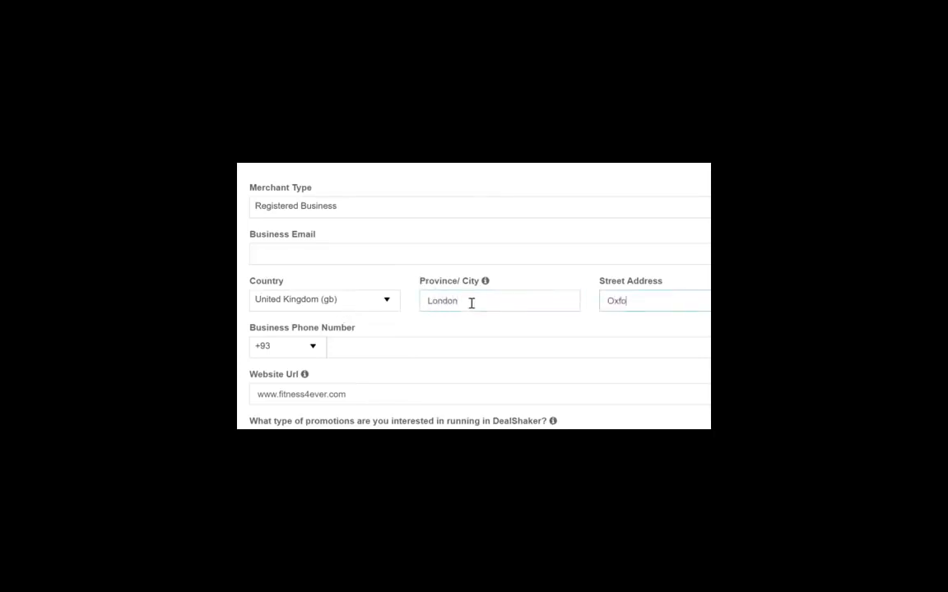
Fill in the business e-mail address and business phone number
{"action": "left_click", "coordinate": [444, 253]}
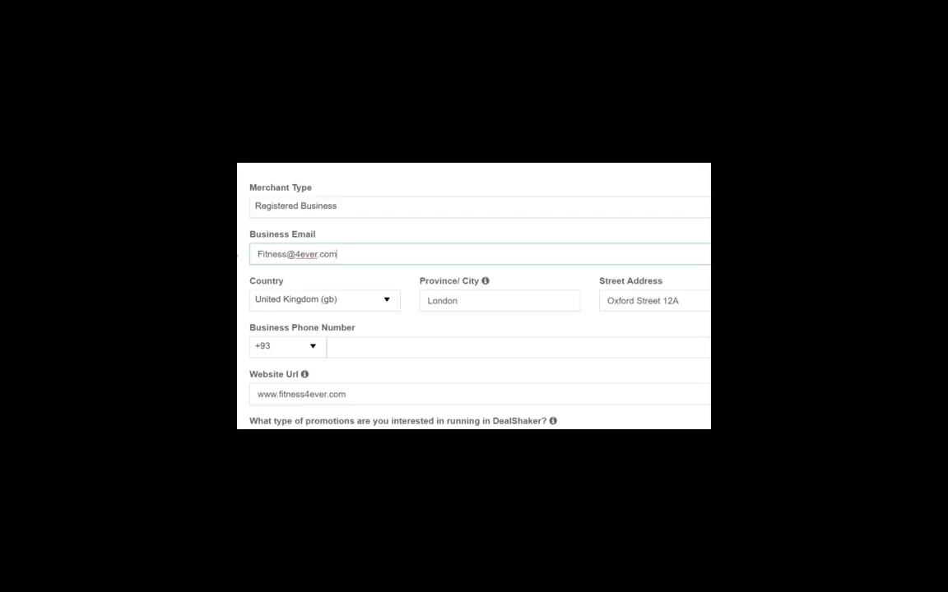
{"action": "left_click", "coordinate": [350, 344]}
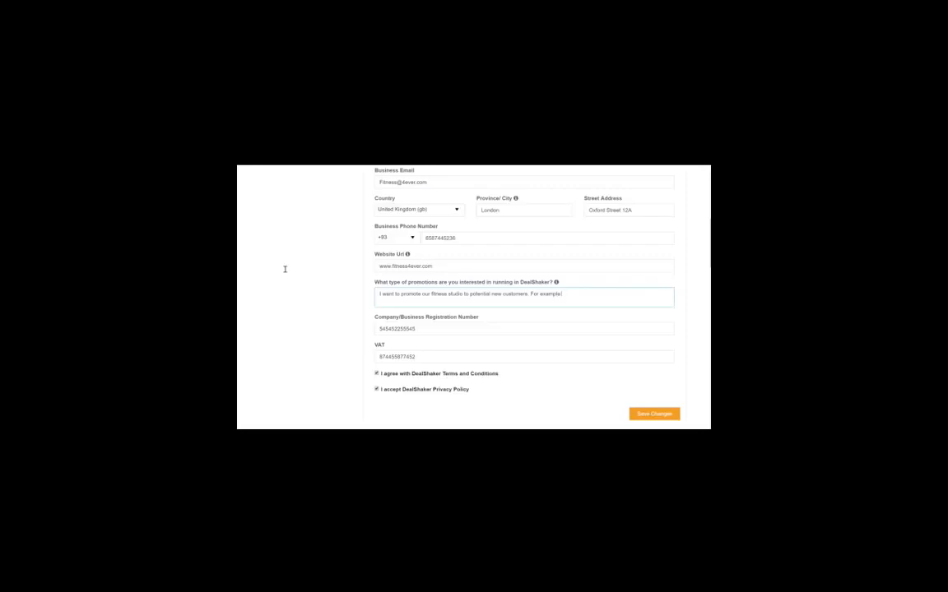
End the promotions answer with part payments in ONE on special training and activities, then save
{"action": "type", "text": "o"}
{"action": "type", "text": "ffer part payme"}
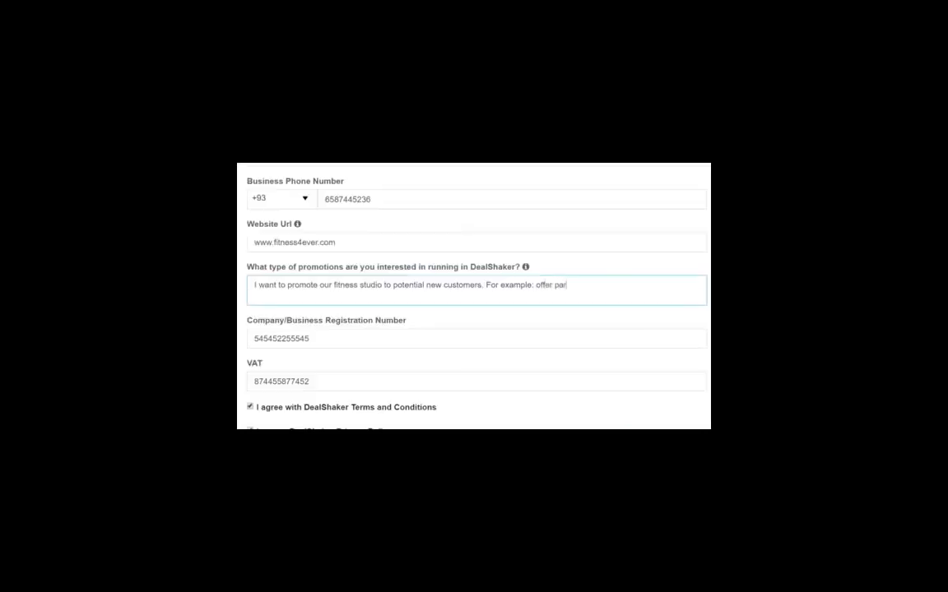
{"action": "type", "text": "nts with One's on special training and activities."}
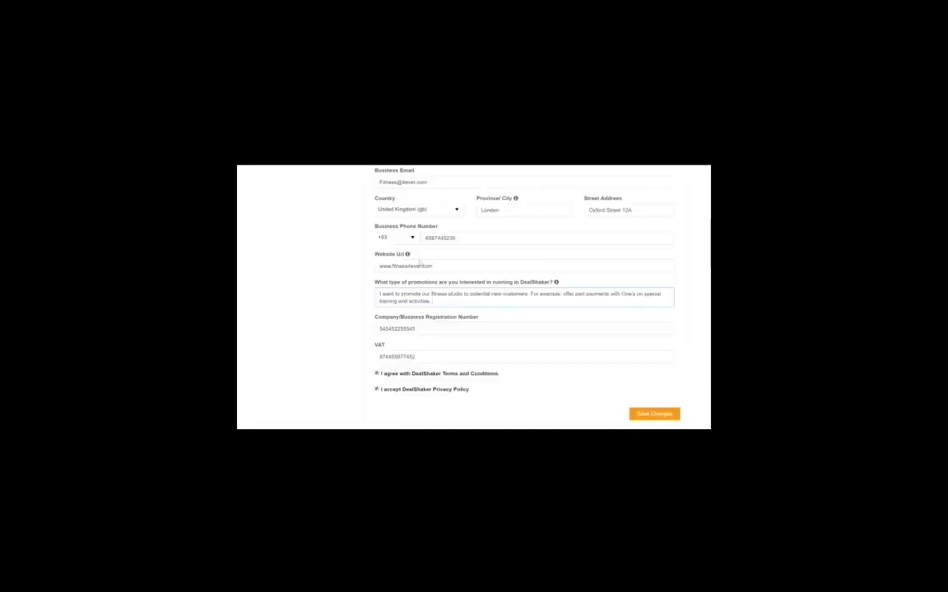
{"action": "scroll", "coordinate": [593, 363], "scroll_direction": "down", "scroll_amount": 1}
{"action": "left_click", "coordinate": [655, 376]}
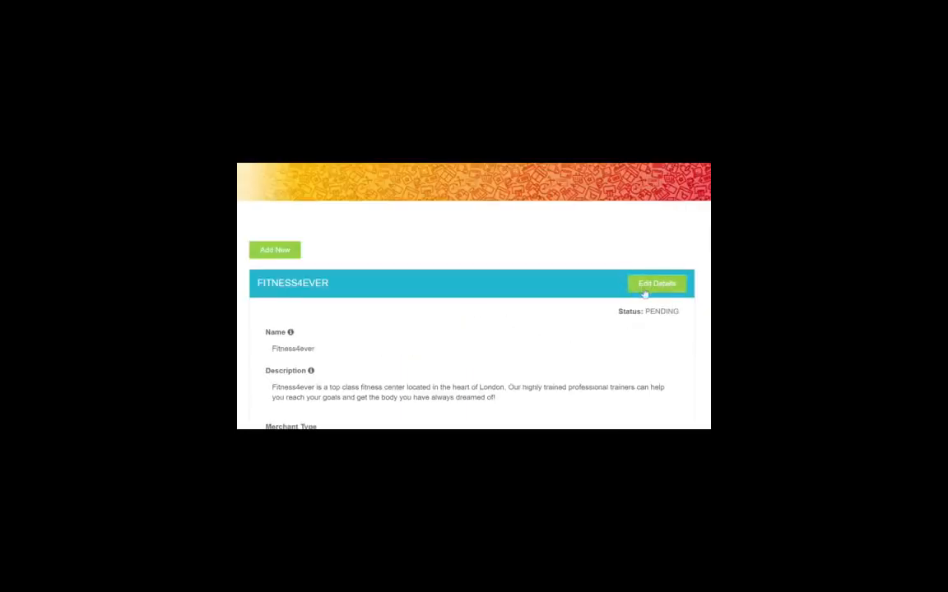
Highlight the profile's PENDING status text, then clear the highlight
{"action": "left_click_drag", "start_coordinate": [616, 314], "coordinate": [673, 312]}
{"action": "left_click", "coordinate": [681, 314]}
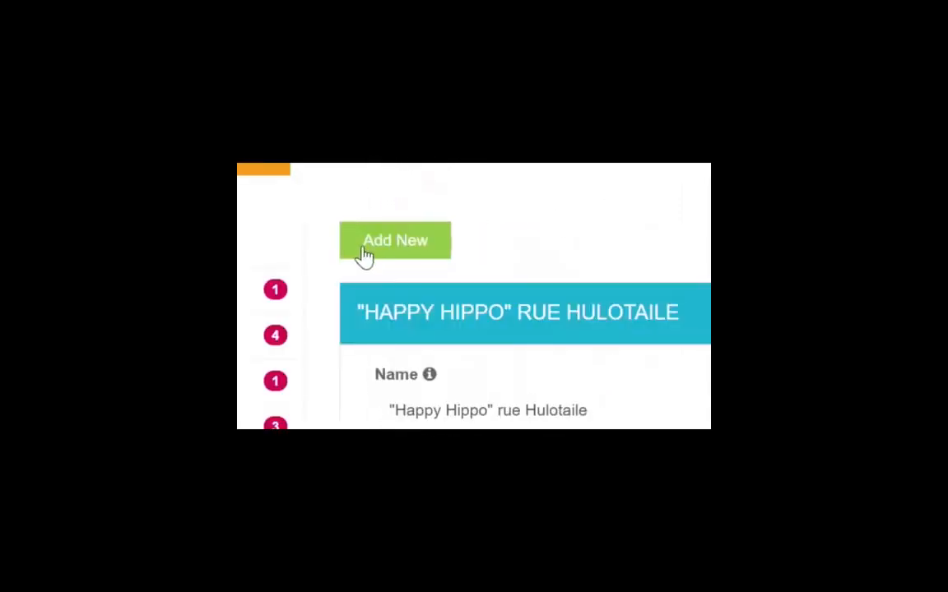
Start a new address linked to Fitness4ever and type the name 'inda's homemade apple juice'
{"action": "left_click", "coordinate": [356, 245]}
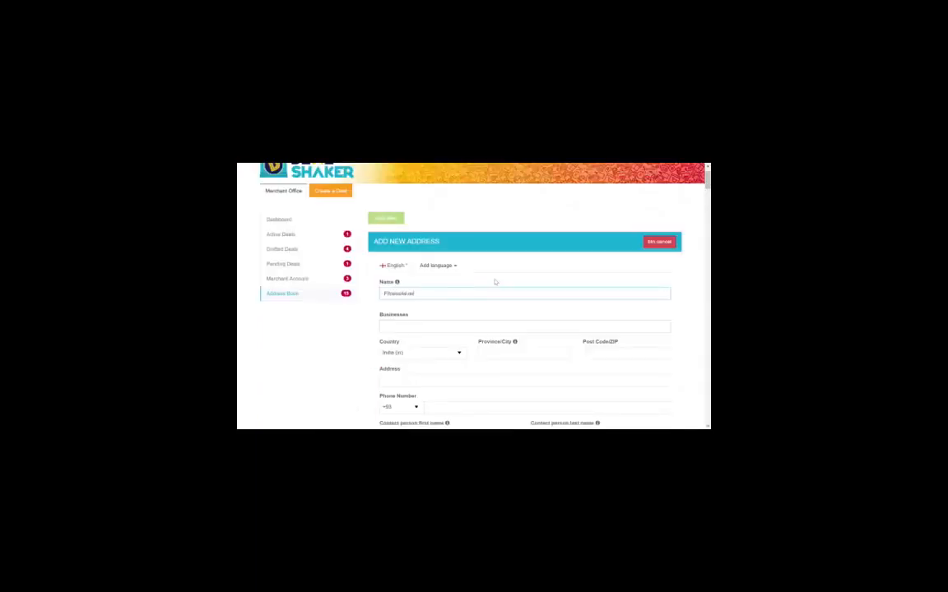
{"action": "key", "text": "Tab"}
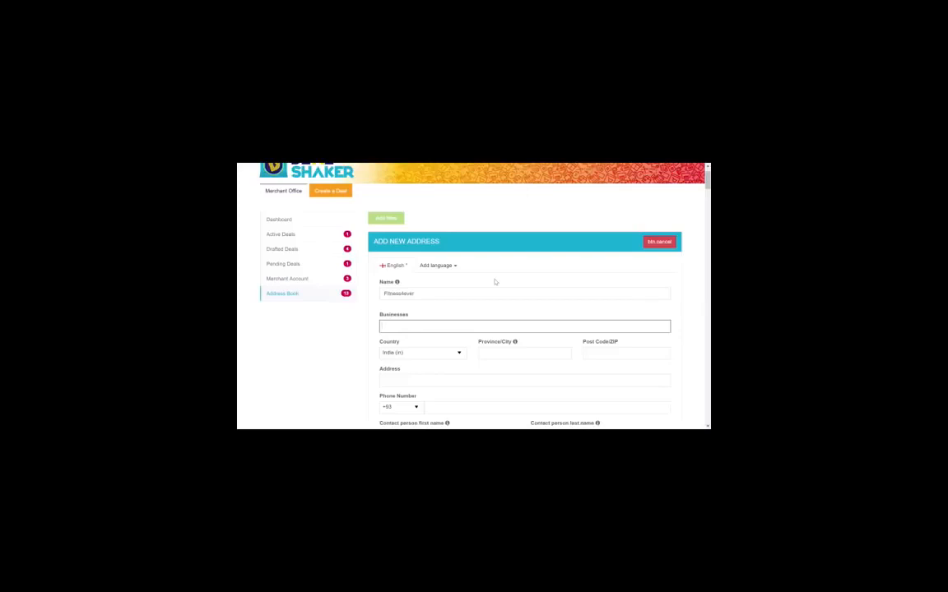
{"action": "left_click", "coordinate": [415, 327]}
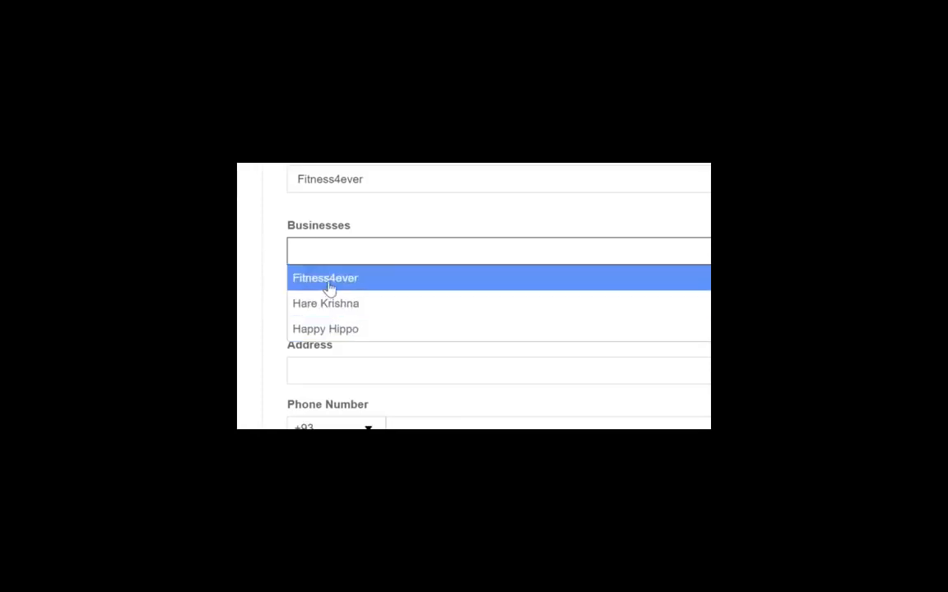
{"action": "left_click", "coordinate": [329, 286]}
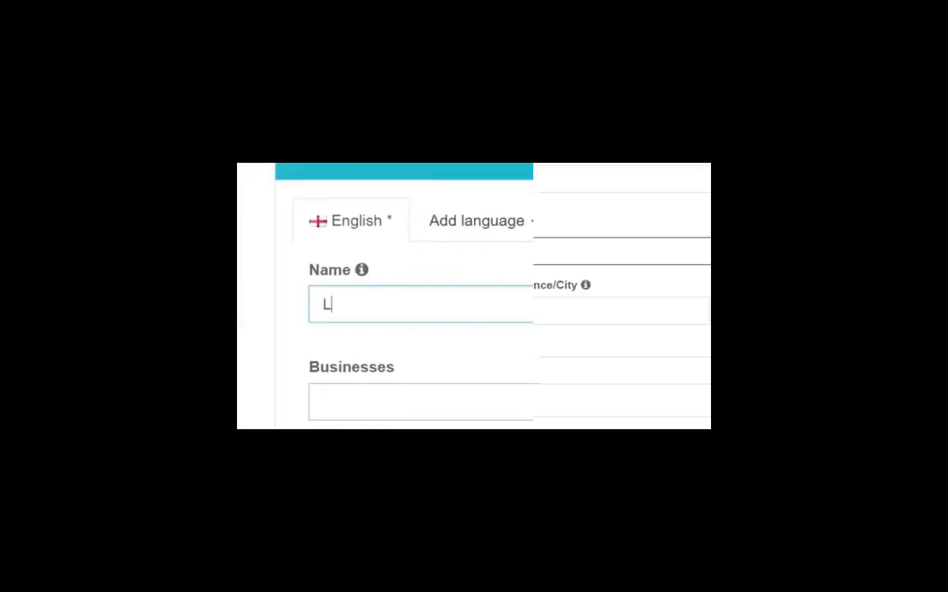
{"action": "type", "text": "inda's homema"}
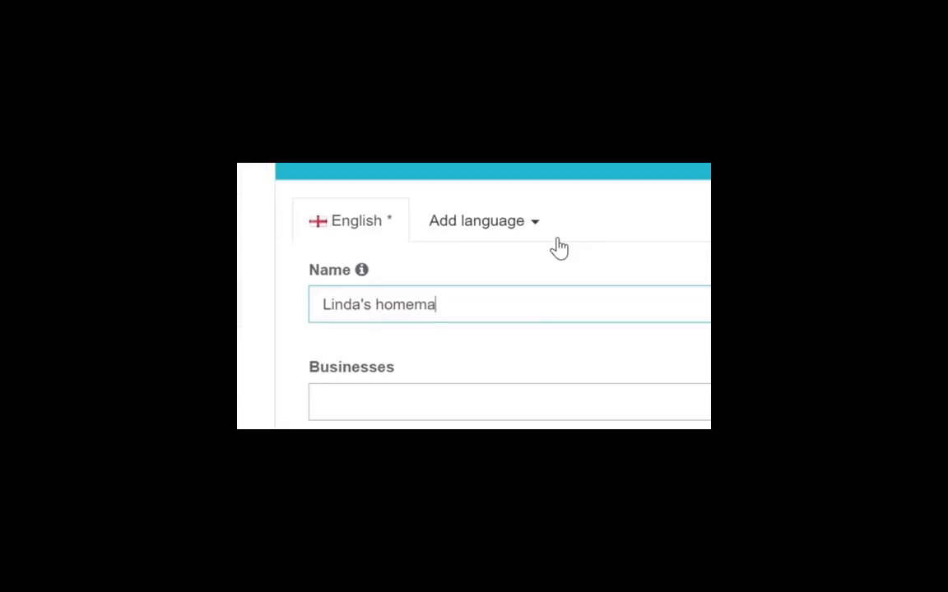
{"action": "type", "text": "de apple juice"}
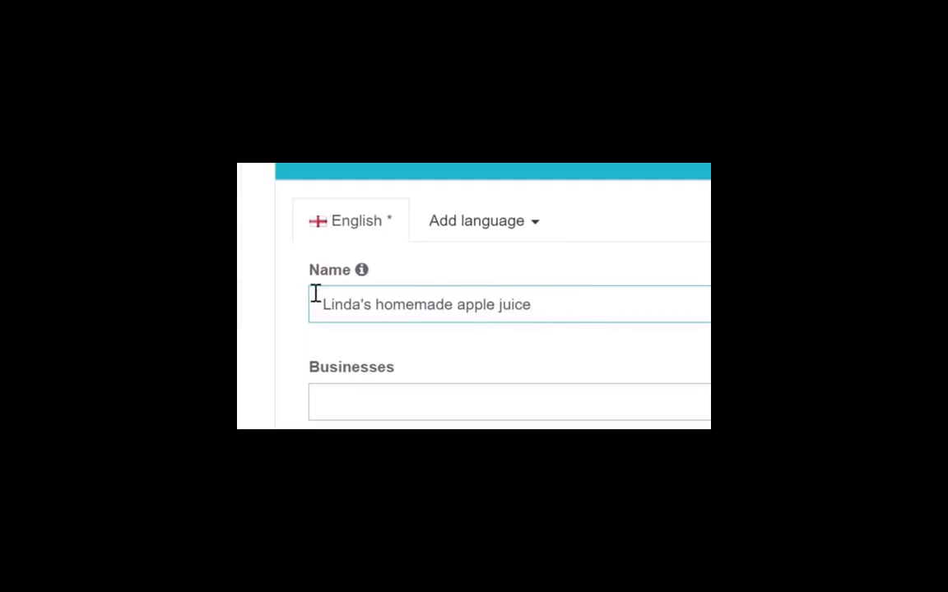
{"action": "left_click_drag", "start_coordinate": [548, 309], "coordinate": [309, 293]}
{"action": "type", "text": "Mark's Second hand car parts."}
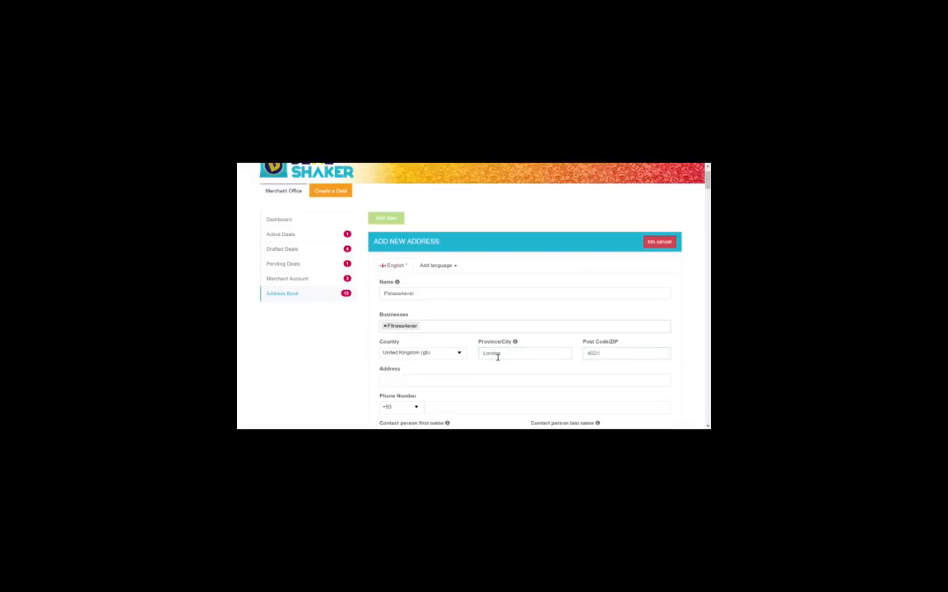
{"action": "left_click", "coordinate": [485, 383]}
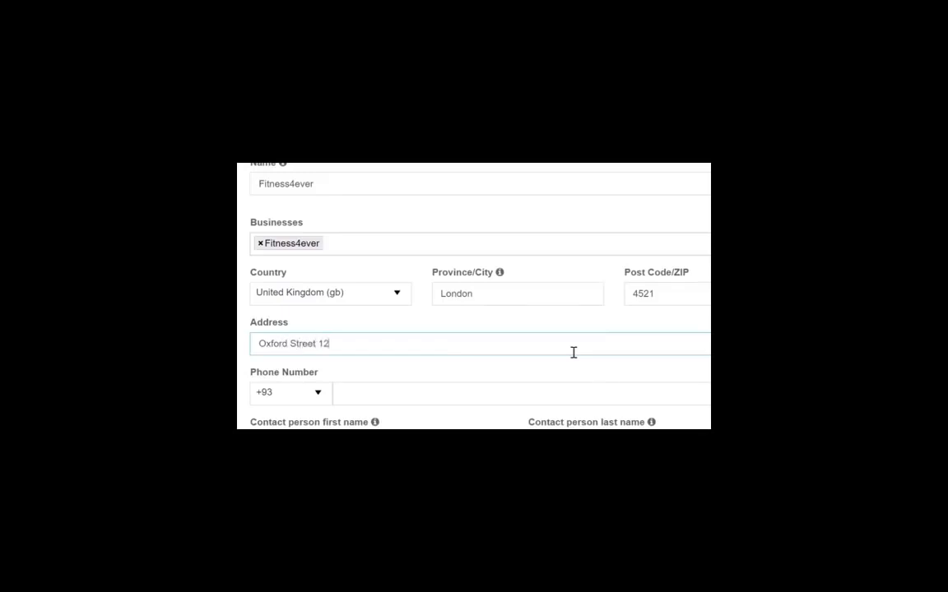
{"action": "left_click", "coordinate": [396, 385]}
{"action": "type", "text": "455123654"}
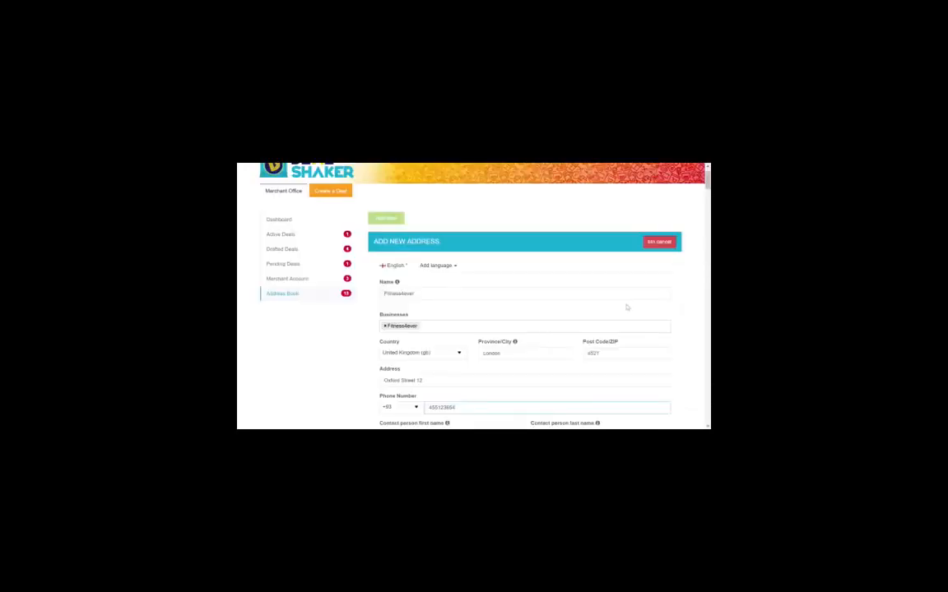
Enter the contact person's first name and last name for the address
{"action": "scroll", "coordinate": [626, 307], "scroll_direction": "down", "scroll_amount": 3}
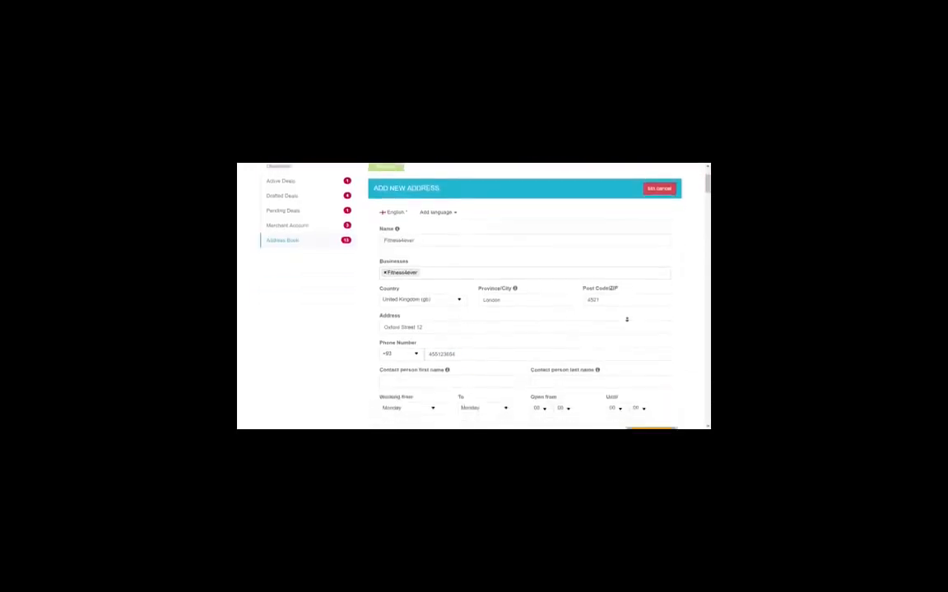
{"action": "scroll", "coordinate": [628, 315], "scroll_direction": "down", "scroll_amount": 1}
{"action": "left_click", "coordinate": [467, 297]}
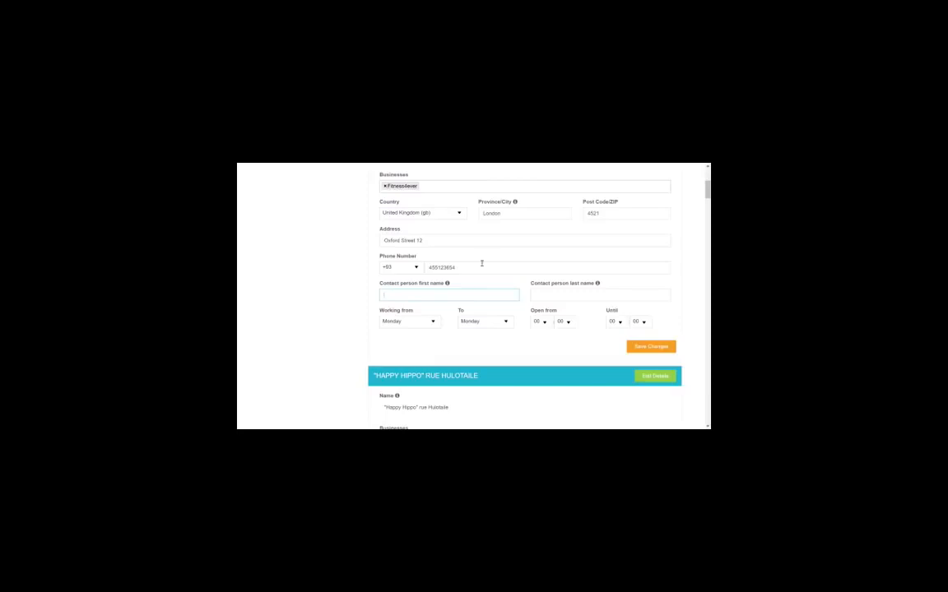
{"action": "key", "text": "Tab"}
Make the working week end on Friday
{"action": "left_click", "coordinate": [483, 321]}
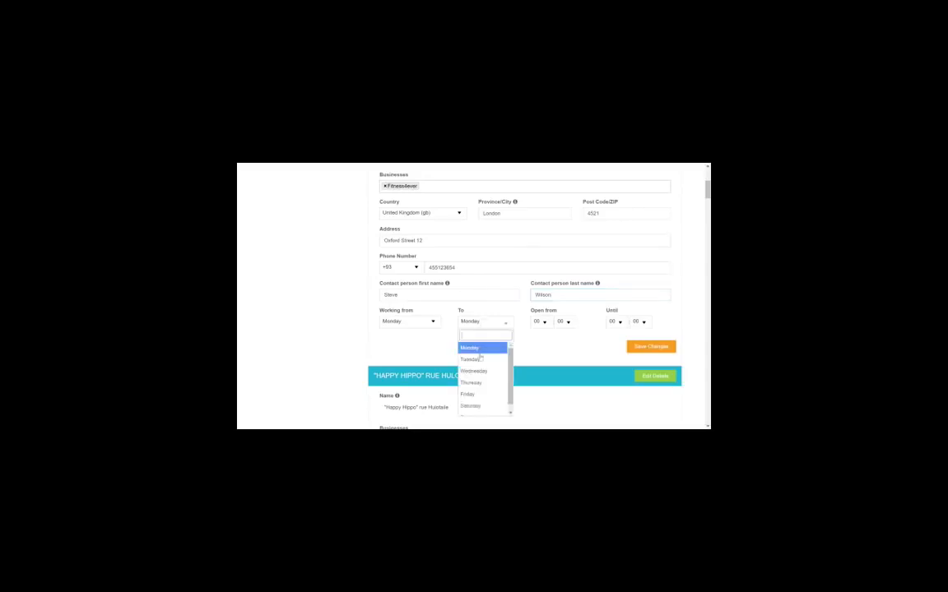
{"action": "left_click", "coordinate": [483, 395]}
{"action": "left_click", "coordinate": [564, 322]}
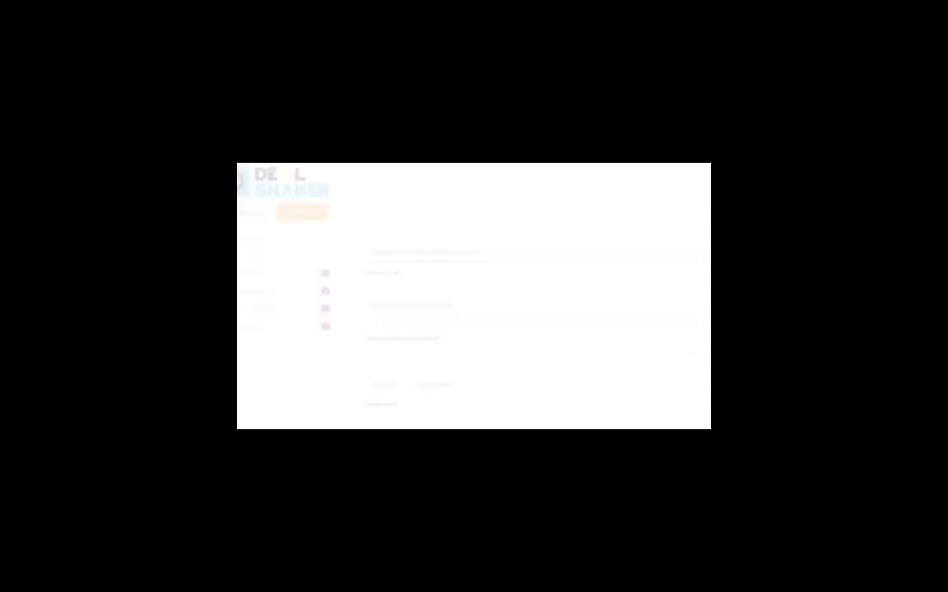
On the Create a Deal form, set Deal Type to Services and bring up the category choices
{"action": "scroll", "coordinate": [474, 296], "scroll_direction": "down", "scroll_amount": 3}
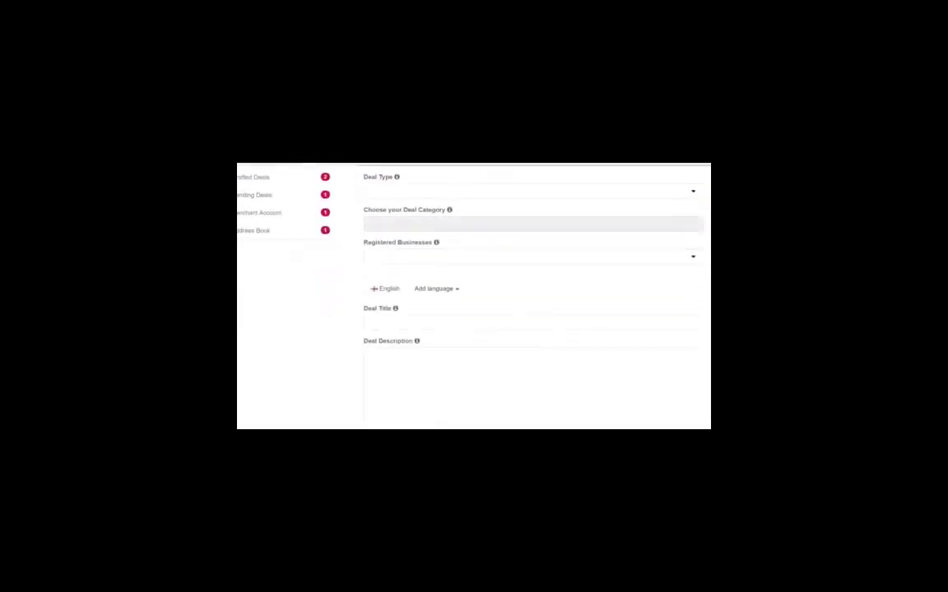
{"action": "scroll", "coordinate": [565, 275], "scroll_direction": "down", "scroll_amount": 1}
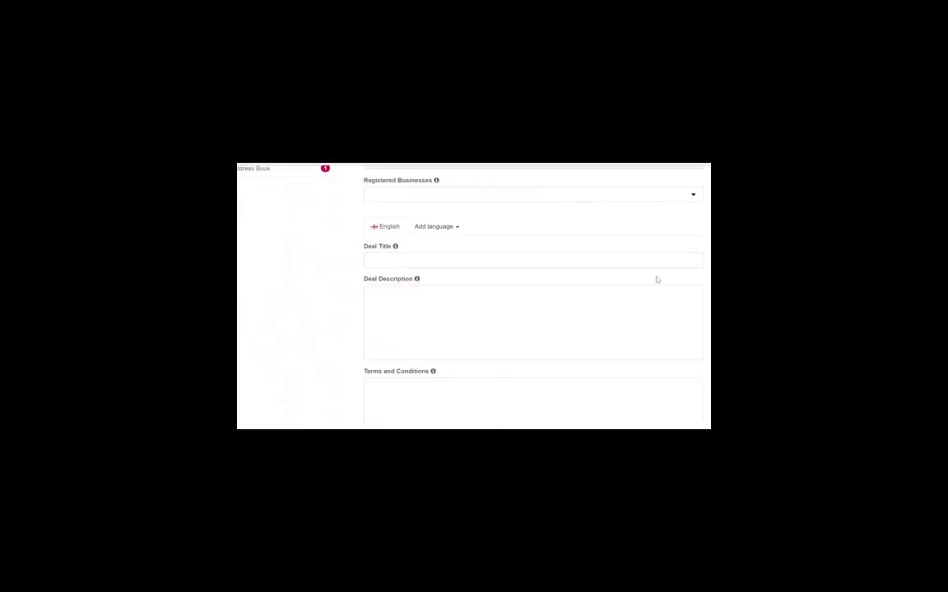
{"action": "left_click", "coordinate": [554, 264]}
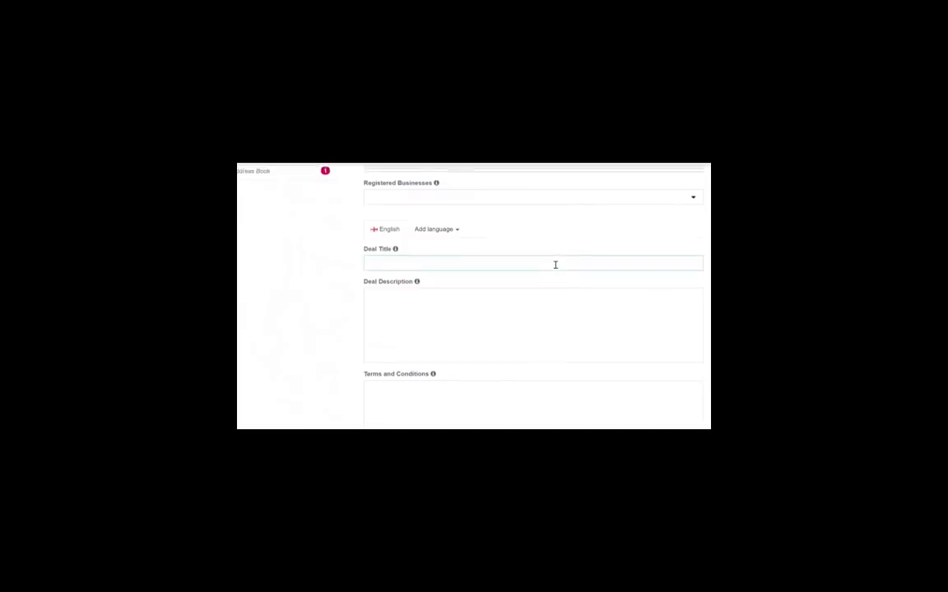
{"action": "scroll", "coordinate": [554, 264], "scroll_direction": "up", "scroll_amount": 2}
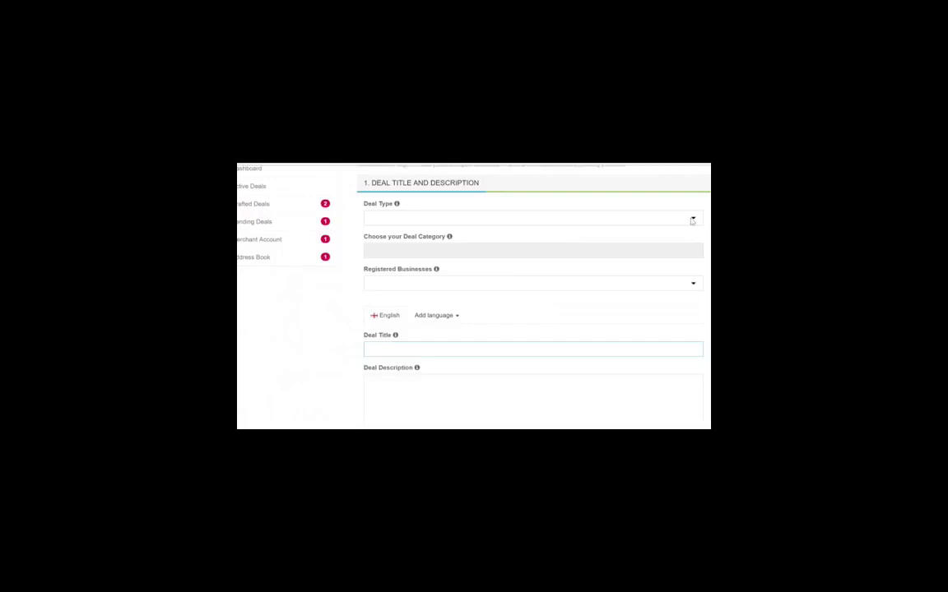
{"action": "left_click", "coordinate": [424, 219]}
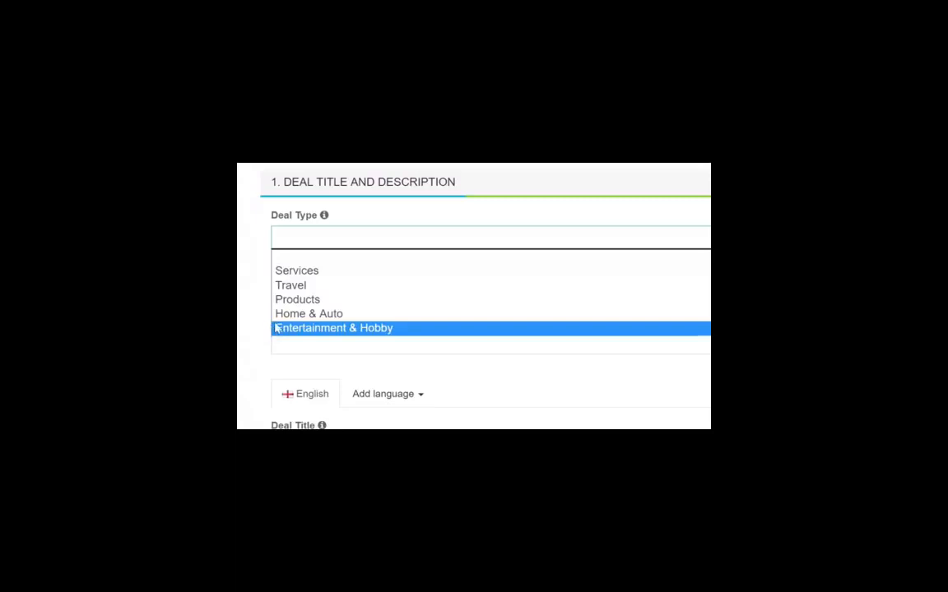
{"action": "left_click", "coordinate": [297, 274]}
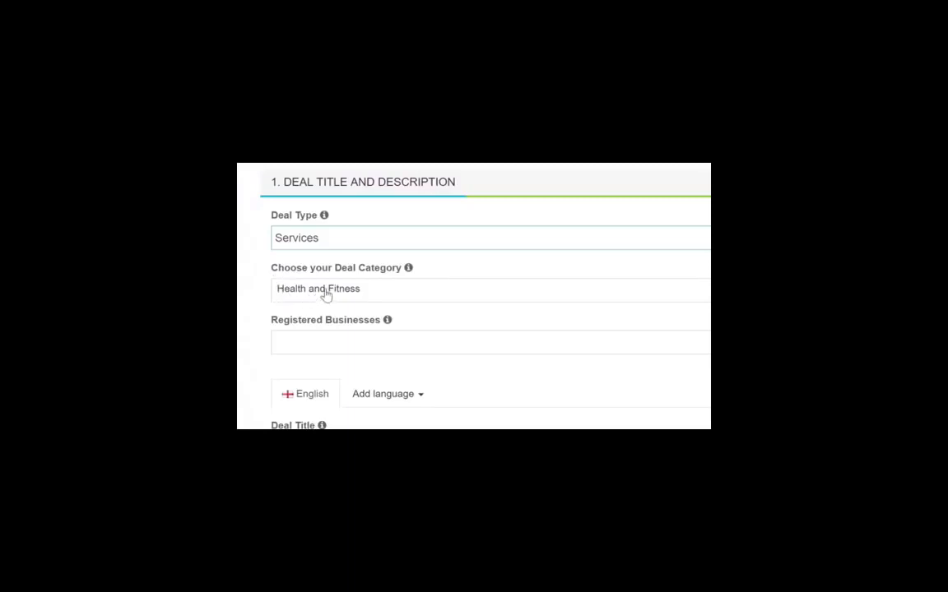
{"action": "left_click", "coordinate": [327, 292]}
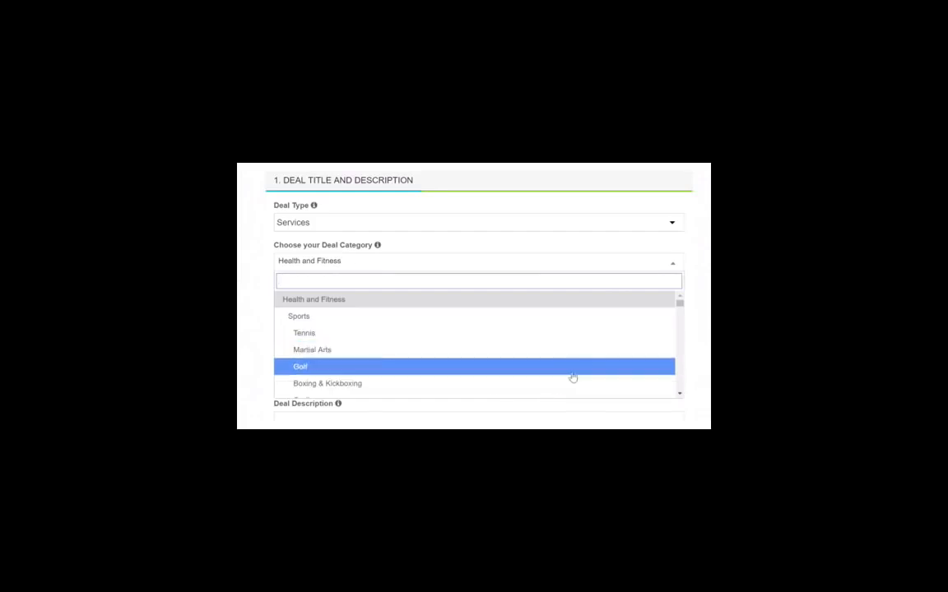
{"action": "left_click_drag", "start_coordinate": [697, 288], "coordinate": [701, 301]}
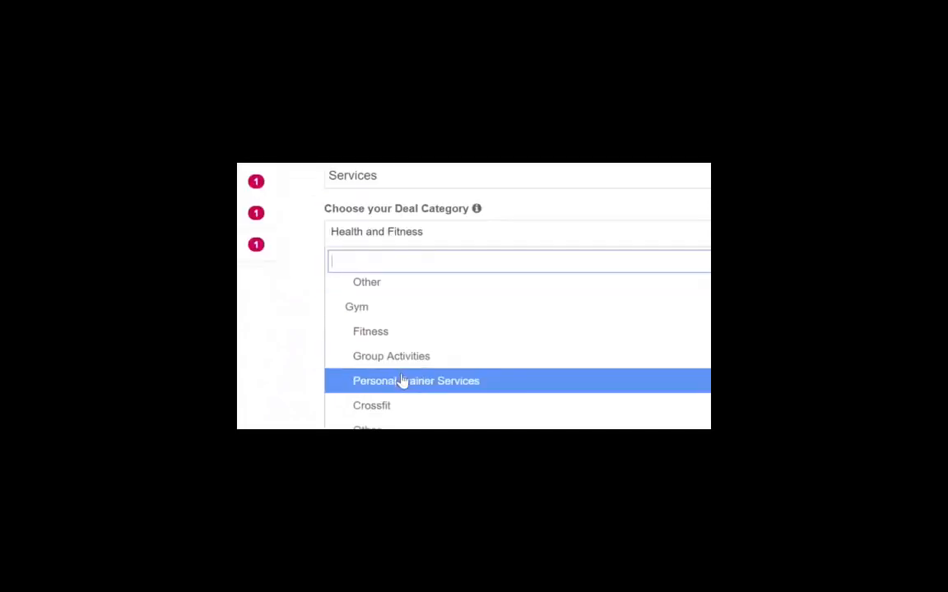
Choose Personal Trainer Services under the Gym category
{"action": "left_click", "coordinate": [402, 382]}
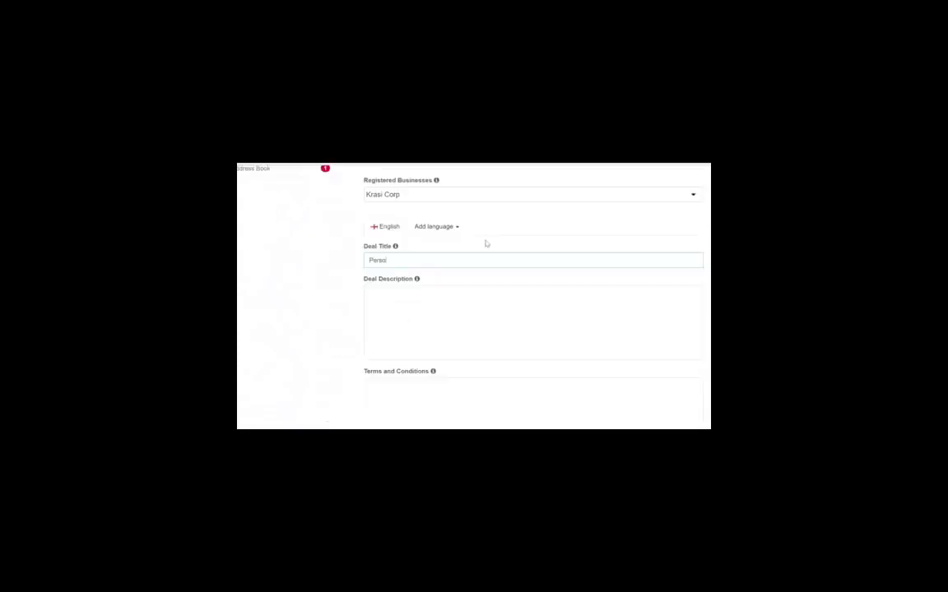
Enter the title, a two-line get-fit description with 50% cash/50% OneCoin, and begin the terms
{"action": "type", "text": "nal Trainer Service with 5"}
{"action": "type", "text": "Get fit and fi"}
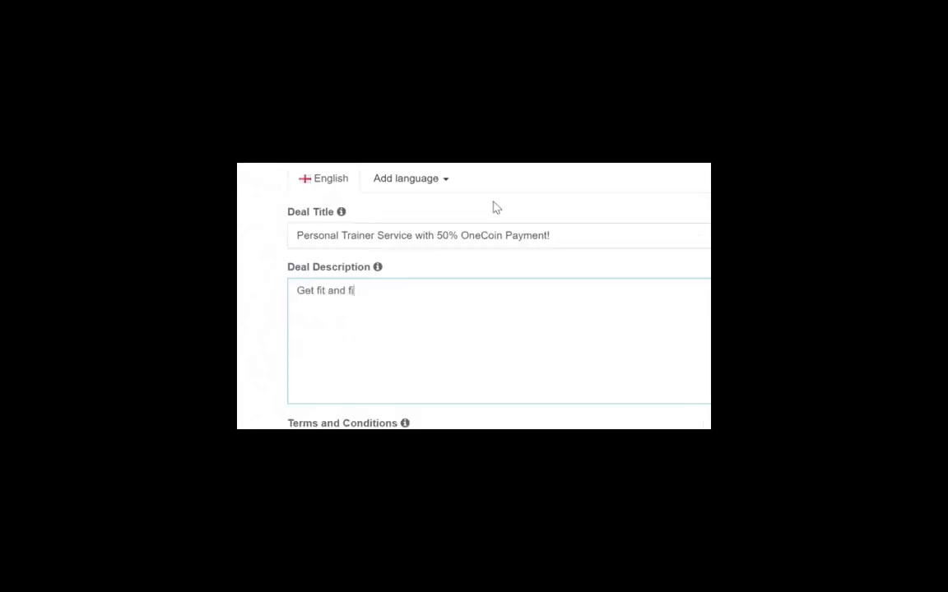
{"action": "type", "text": "rm with the help of one of our prof"}
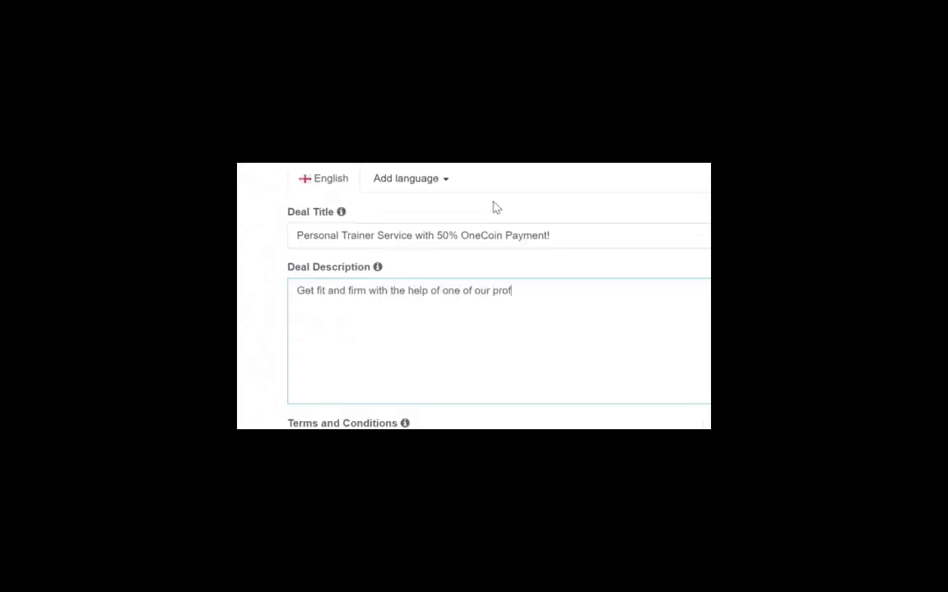
{"action": "type", "text": "essional personal trainers!"}
{"action": "key", "text": "Return"}
{"action": "type", "text": "Pay 50% in cash"}
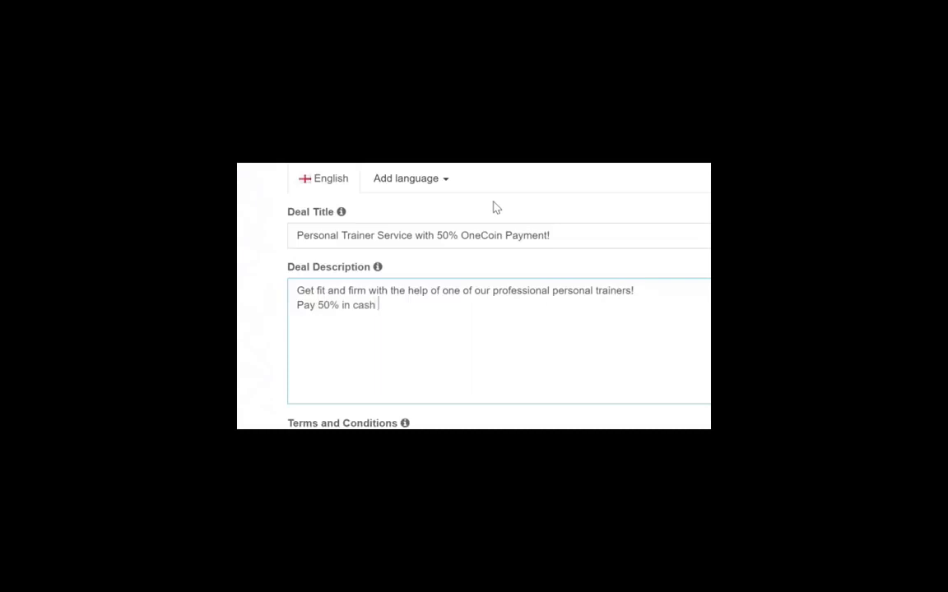
{"action": "type", "text": " and 50% in OneCoin and start "}
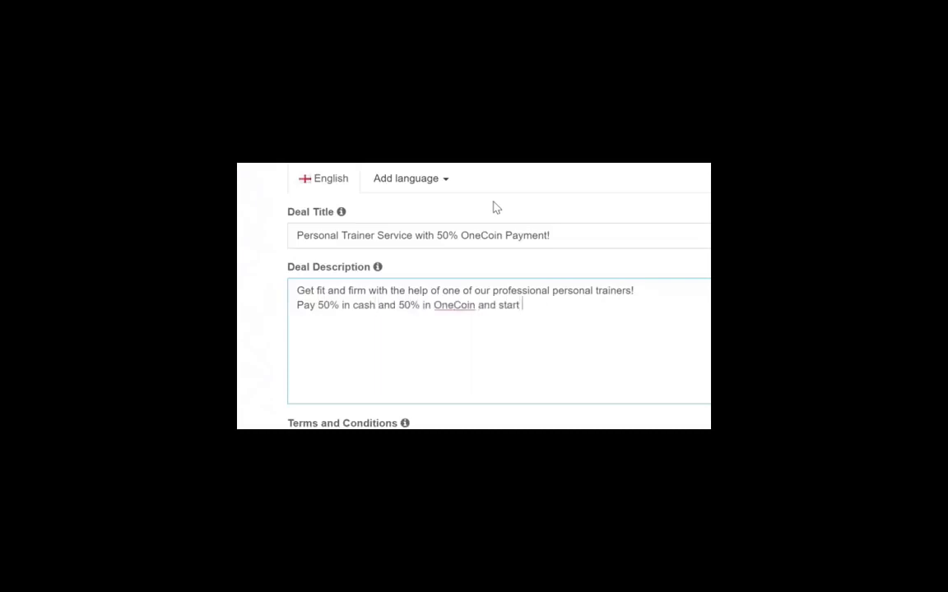
{"action": "type", "text": "getting that fit body TODAY!"}
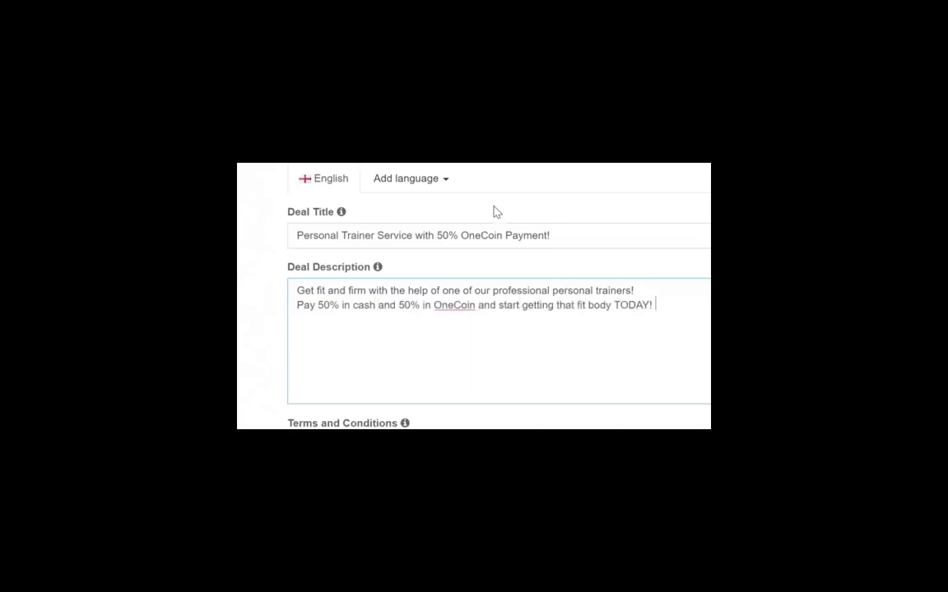
{"action": "key", "text": "Tab"}
{"action": "type", "text": "Promotion runs from February 2017 to March 2017. Personal"}
Finish terms with 'Personal Trainers only upon availability.', tick the three conditions, and proceed to Step Two
{"action": "key", "text": "Return"}
{"action": "type", "text": "P"}
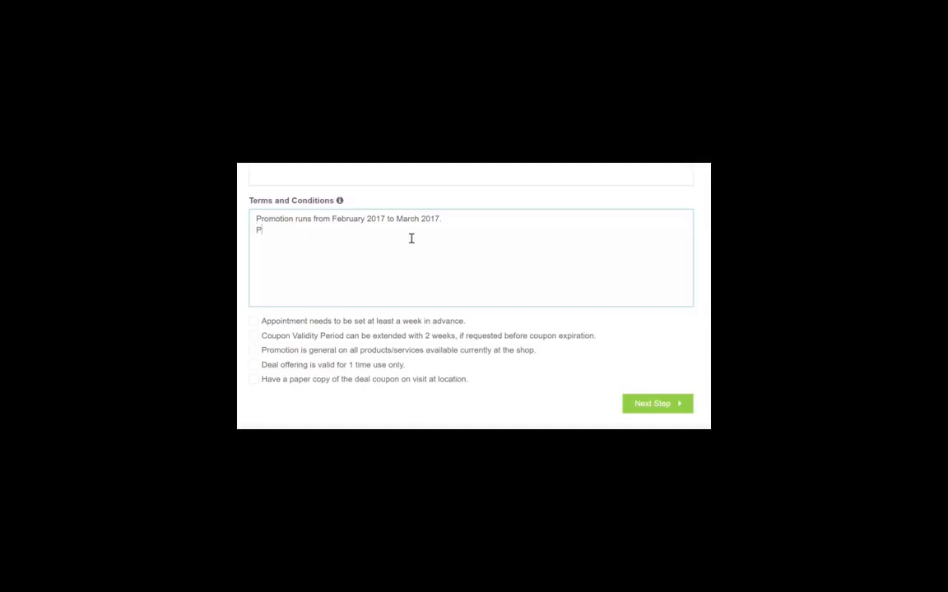
{"action": "type", "text": "ersonal Trainers only upon availability."}
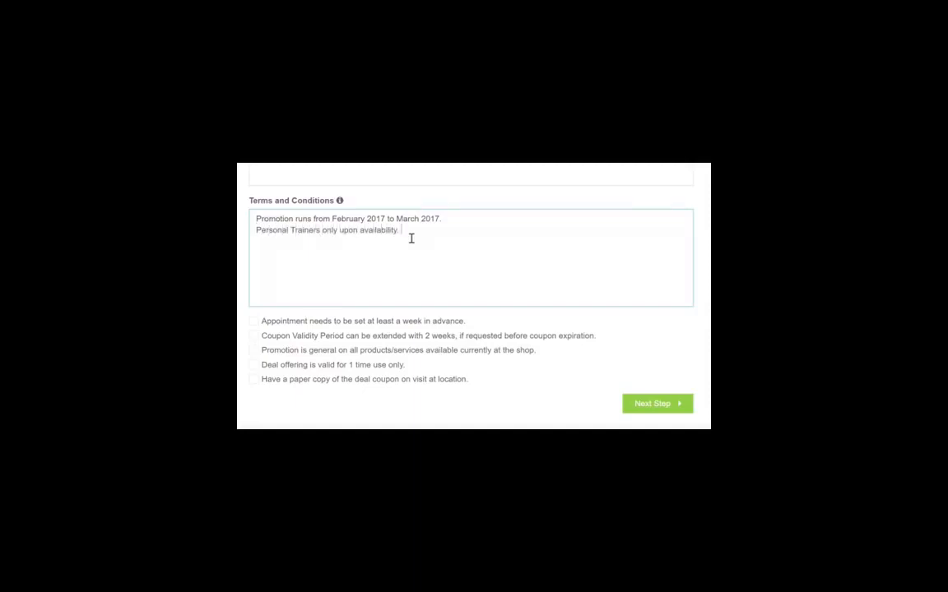
{"action": "left_click", "coordinate": [256, 324]}
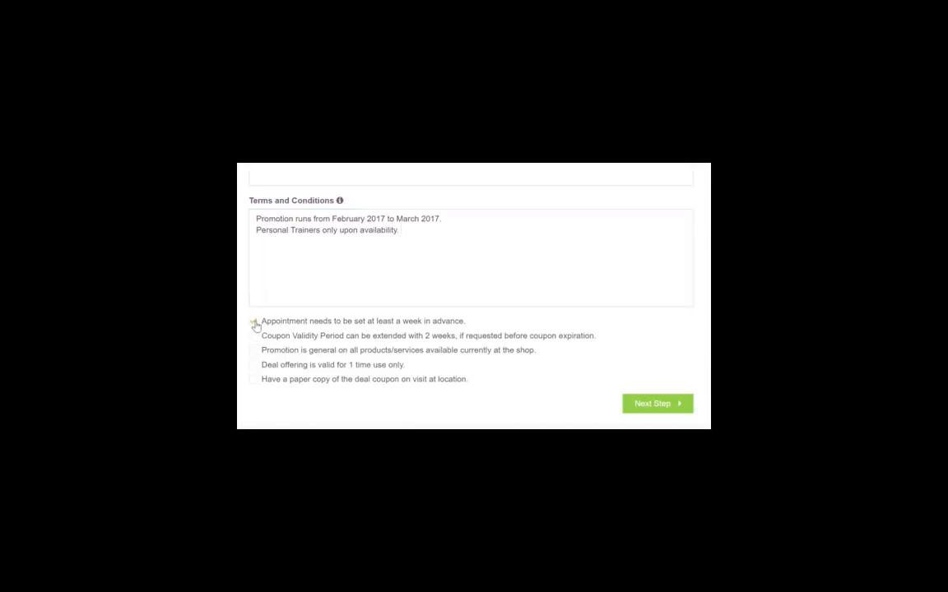
{"action": "left_click", "coordinate": [255, 365]}
{"action": "left_click", "coordinate": [255, 379]}
{"action": "left_click", "coordinate": [656, 404]}
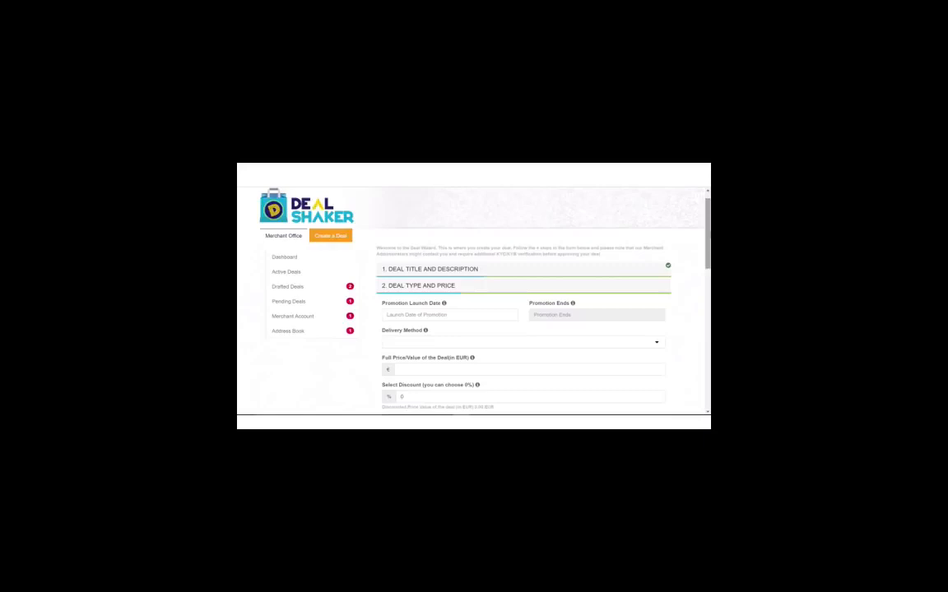
Pick 21/02/2017 as the launch date and 31/03/2017 as the promotion end date
{"action": "left_click", "coordinate": [396, 314]}
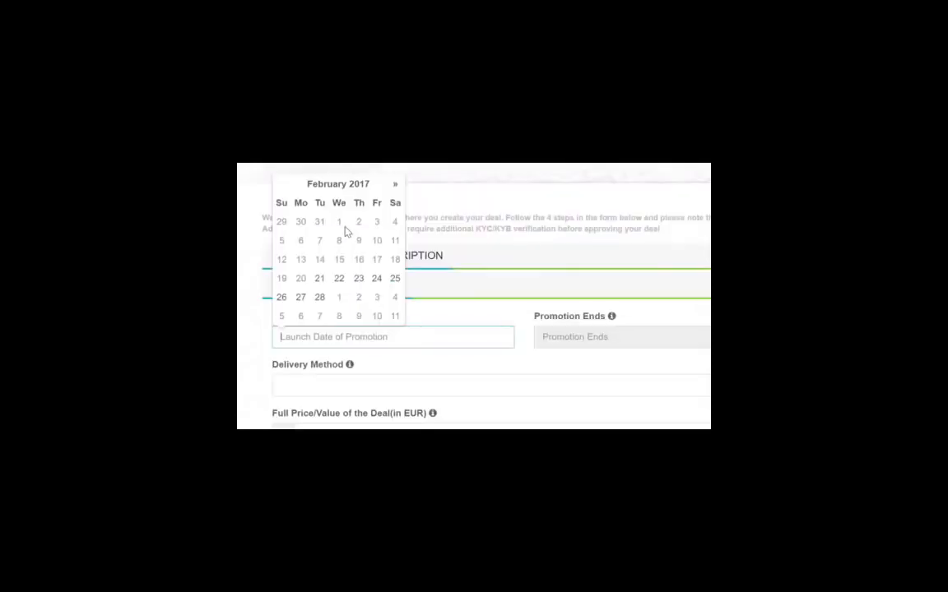
{"action": "left_click", "coordinate": [320, 280]}
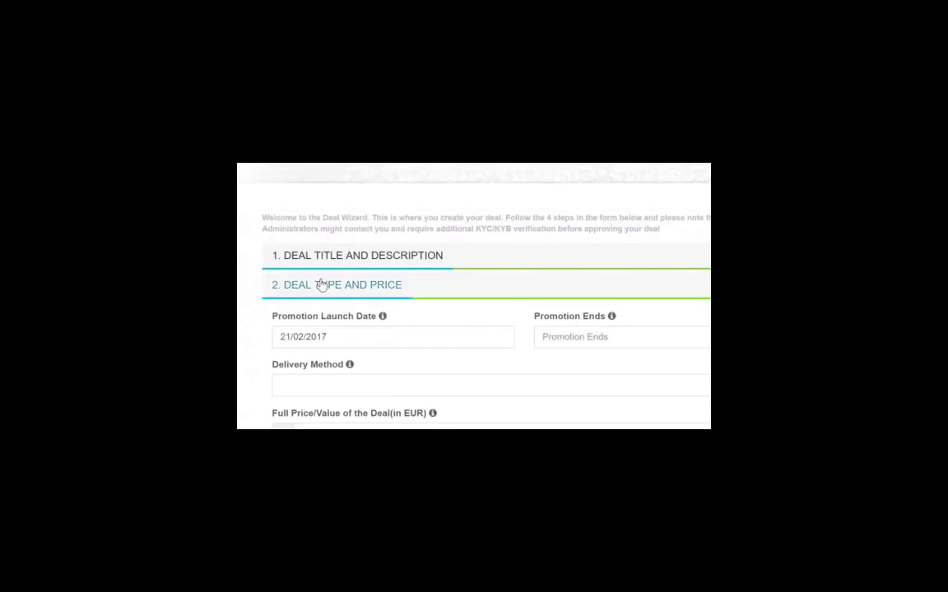
{"action": "left_click", "coordinate": [566, 339]}
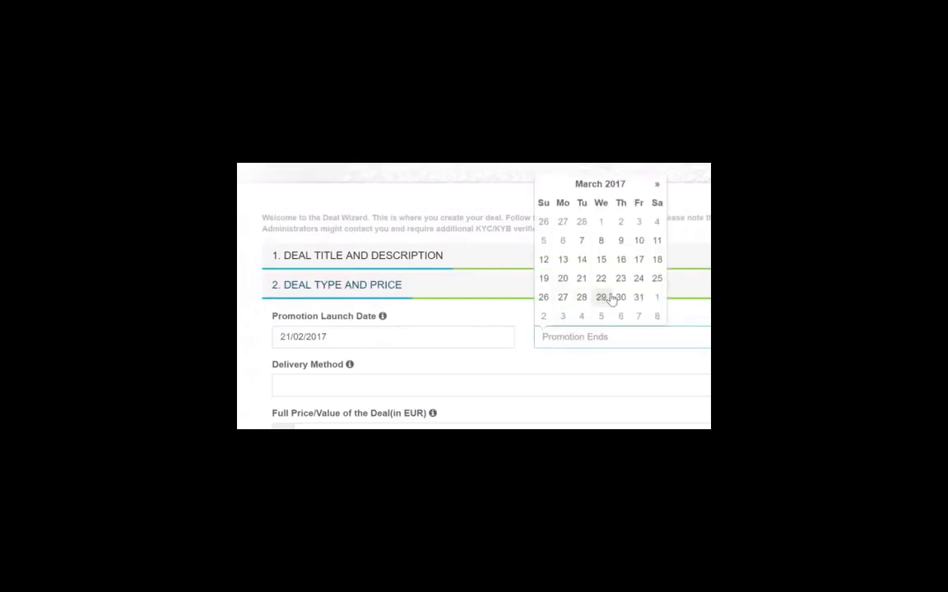
{"action": "left_click", "coordinate": [639, 297]}
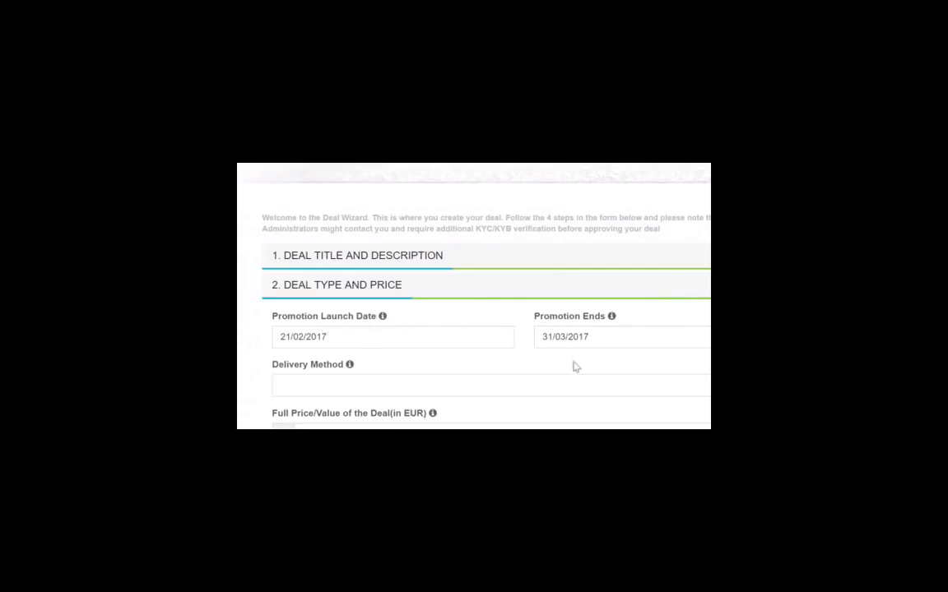
{"action": "left_click", "coordinate": [554, 338]}
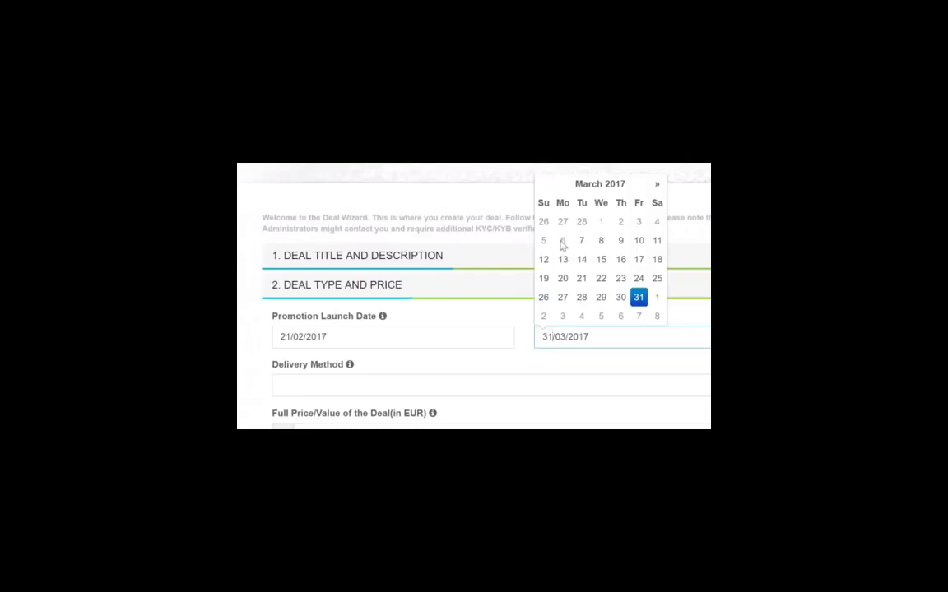
{"action": "left_click", "coordinate": [658, 184]}
{"action": "left_click", "coordinate": [441, 344]}
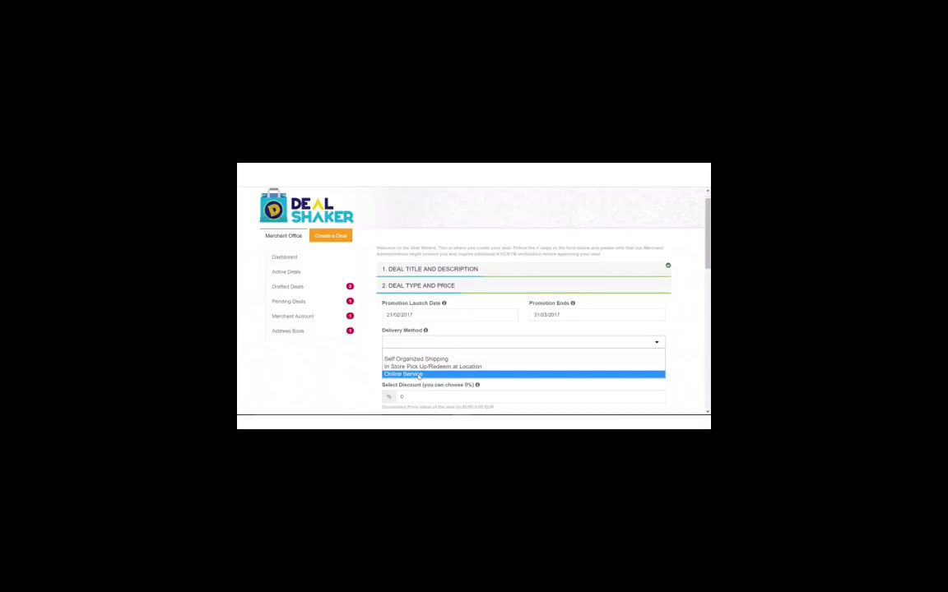
Enter a full price of 150 EUR and a 10% discount, giving 135.00 EUR
{"action": "left_click", "coordinate": [418, 376]}
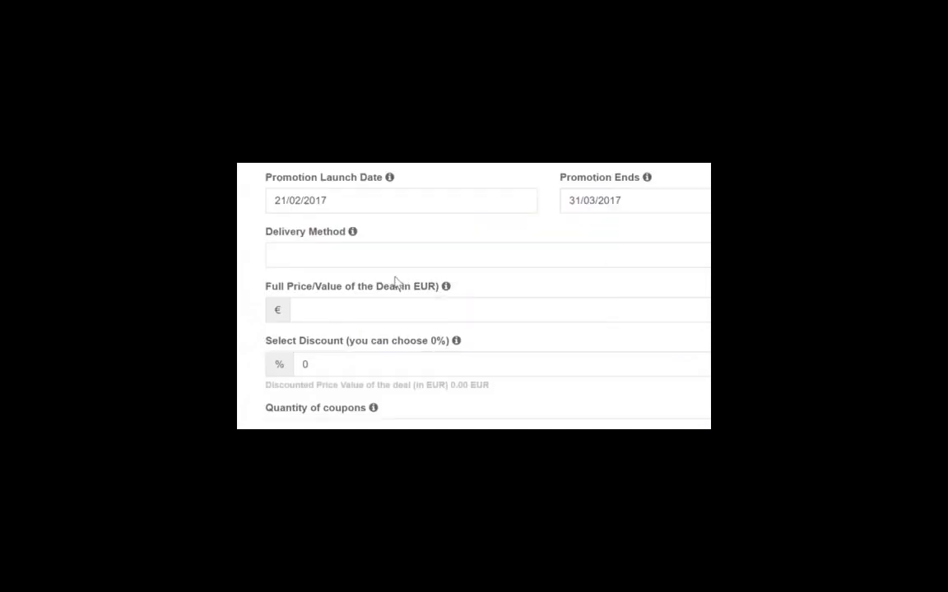
{"action": "left_click", "coordinate": [309, 311]}
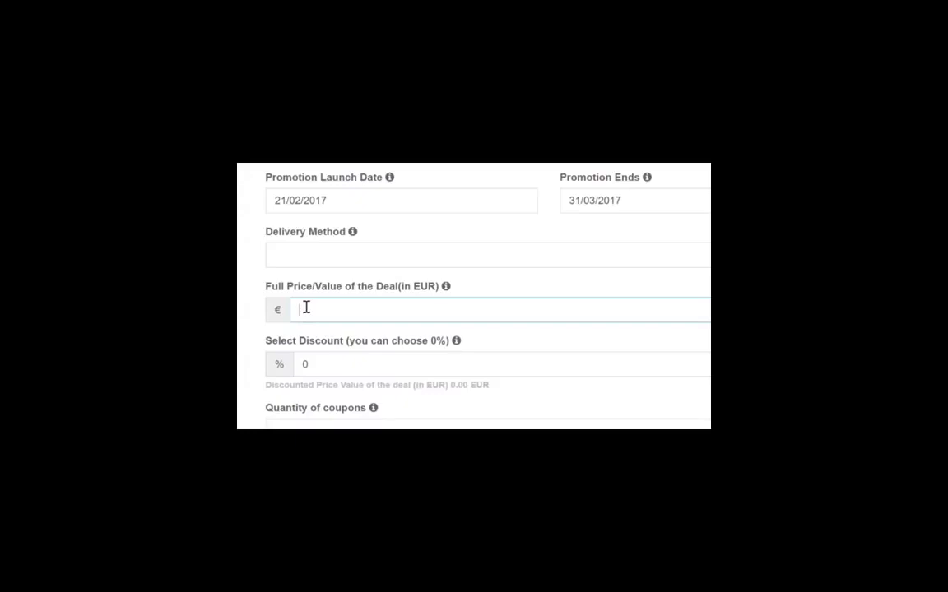
{"action": "type", "text": "150"}
{"action": "left_click", "coordinate": [308, 367]}
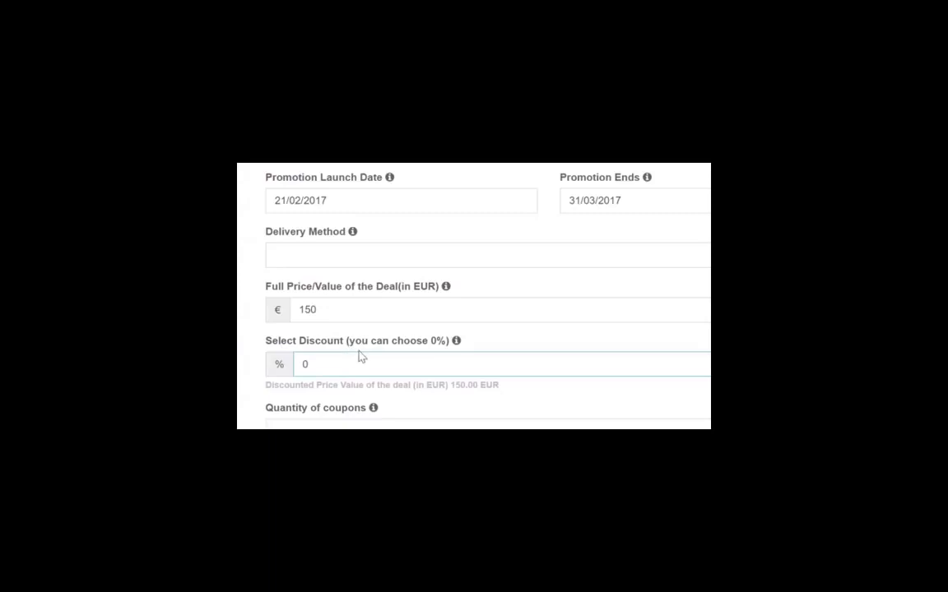
{"action": "key", "text": "BackSpace"}
{"action": "type", "text": "0"}
{"action": "key", "text": "BackSpace"}
{"action": "type", "text": "10"}
{"action": "left_click_drag", "start_coordinate": [506, 387], "coordinate": [258, 381]}
Raise the quantity of coupons to 20
{"action": "left_click", "coordinate": [662, 331]}
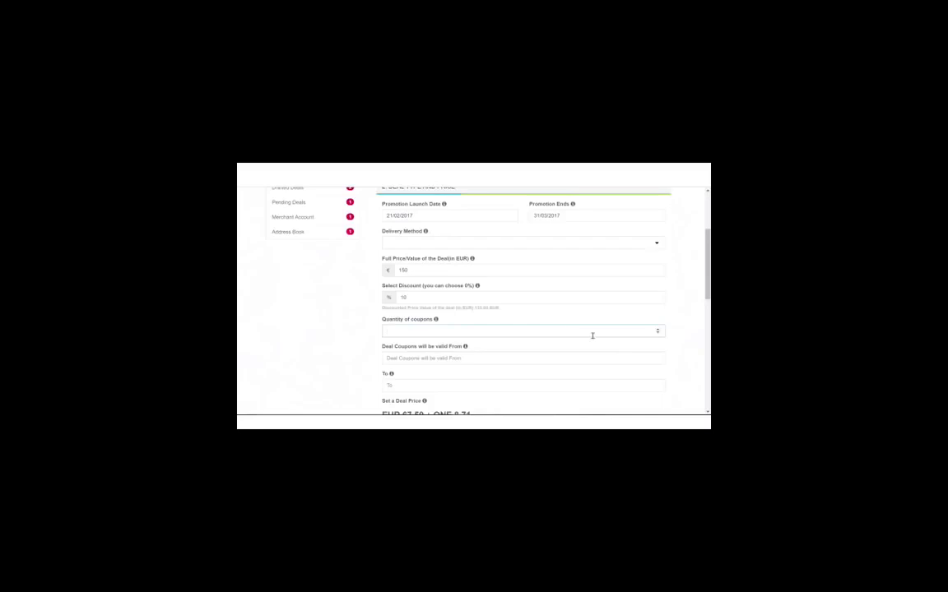
{"action": "left_click", "coordinate": [657, 329]}
{"action": "left_click", "coordinate": [657, 329]}
{"action": "left_click", "coordinate": [658, 330]}
{"action": "left_click", "coordinate": [657, 329]}
{"action": "left_click", "coordinate": [658, 330]}
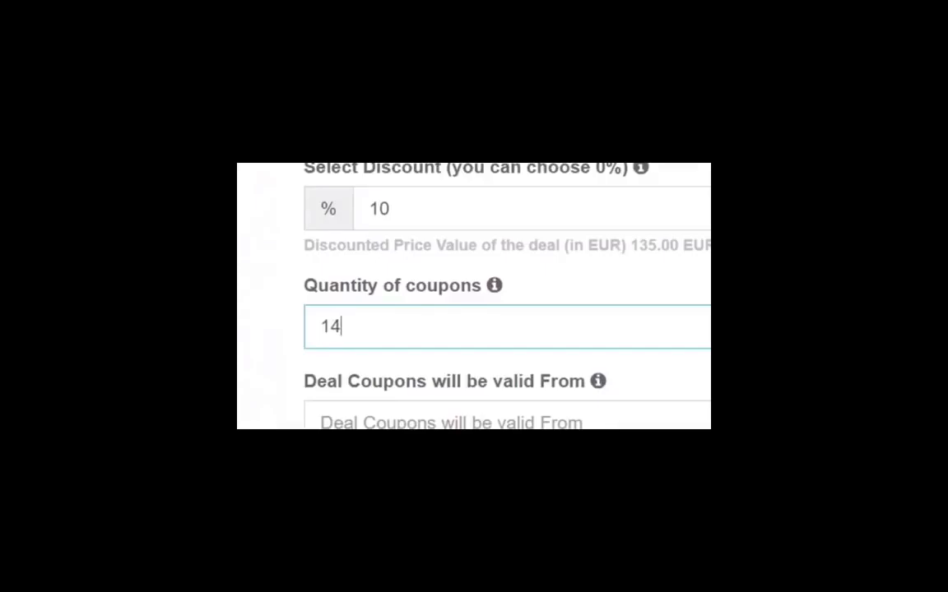
{"action": "key", "text": "Up"}
{"action": "key", "text": "Up"}
{"action": "key", "text": "Up"}
{"action": "key", "text": "Up"}
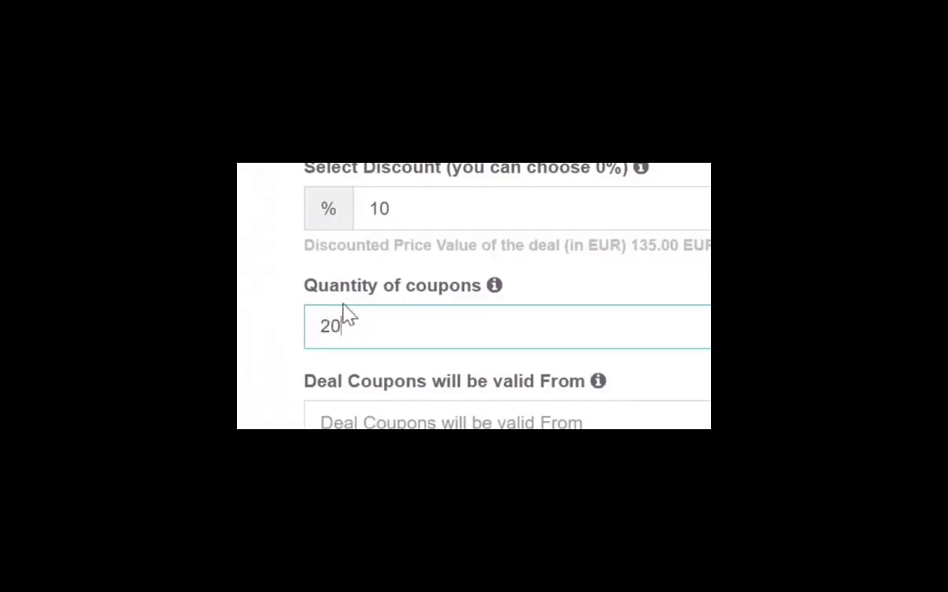
{"action": "left_click", "coordinate": [512, 421]}
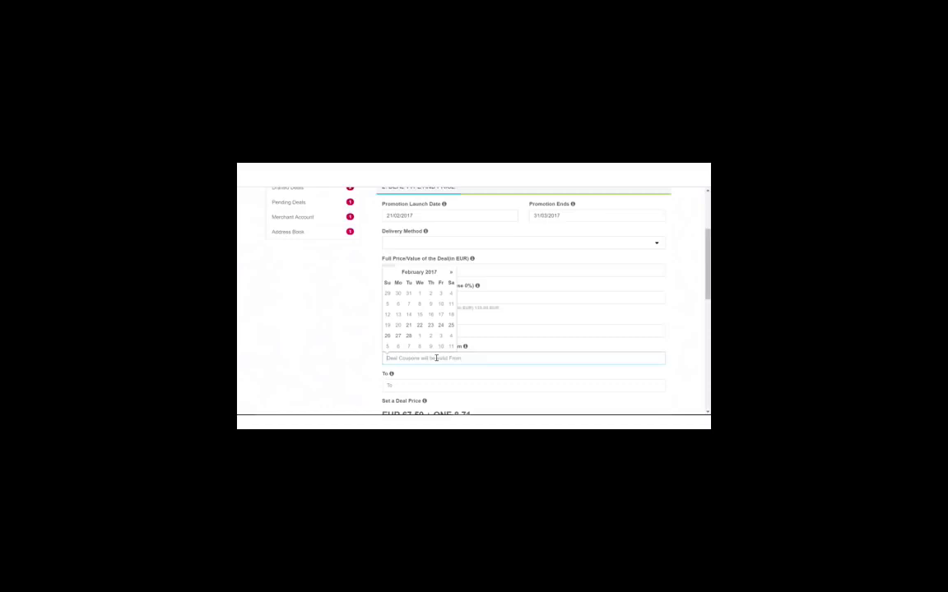
Pick 21 February as the coupon start date and 31 March 2017 as the coupon expiry
{"action": "left_click", "coordinate": [409, 326]}
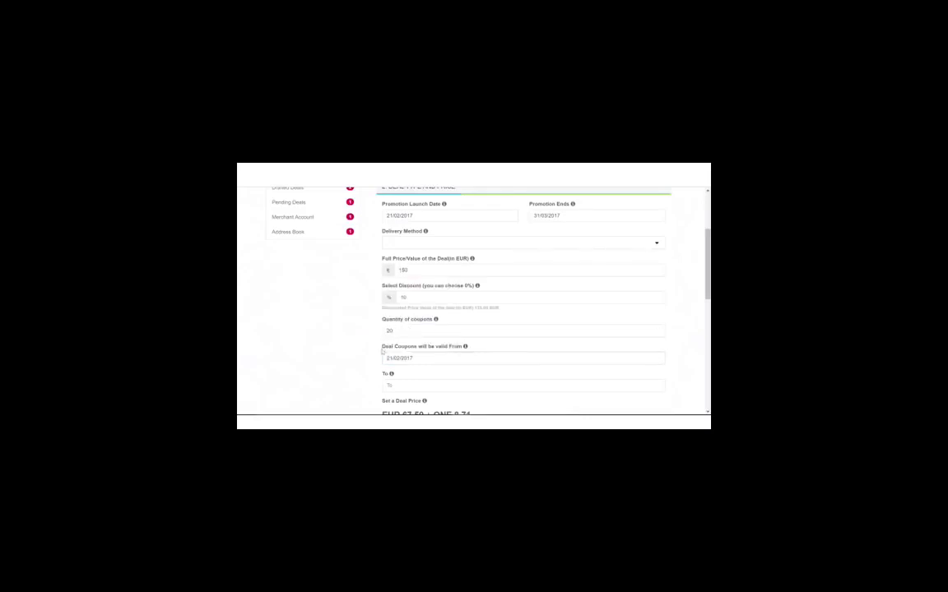
{"action": "left_click", "coordinate": [404, 383]}
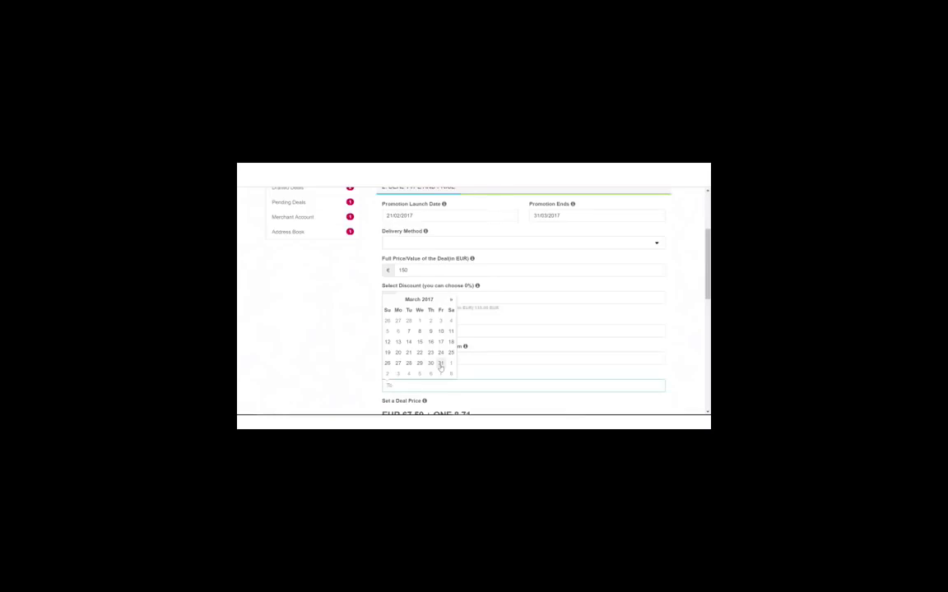
{"action": "left_click", "coordinate": [440, 365]}
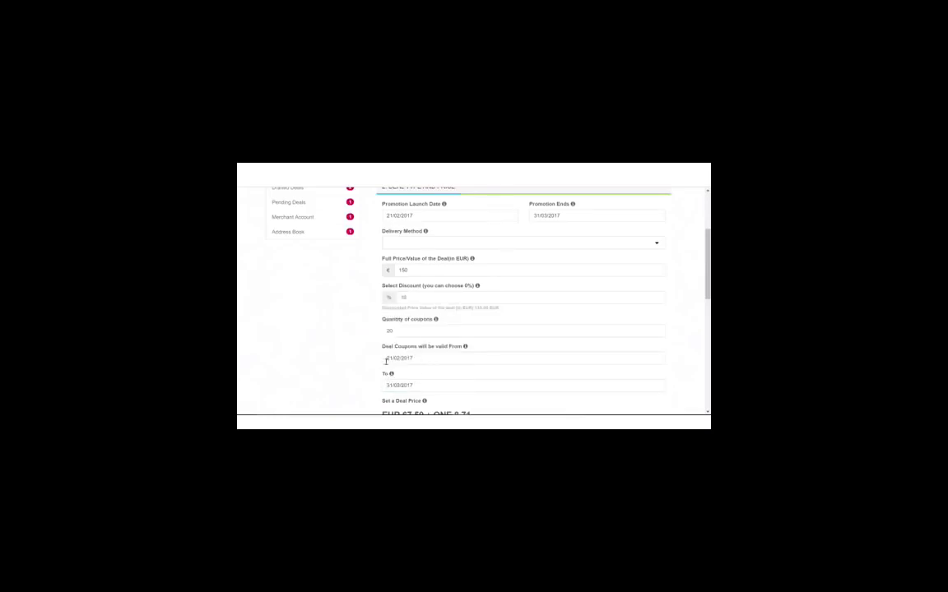
{"action": "scroll", "coordinate": [386, 360], "scroll_direction": "down", "scroll_amount": 3}
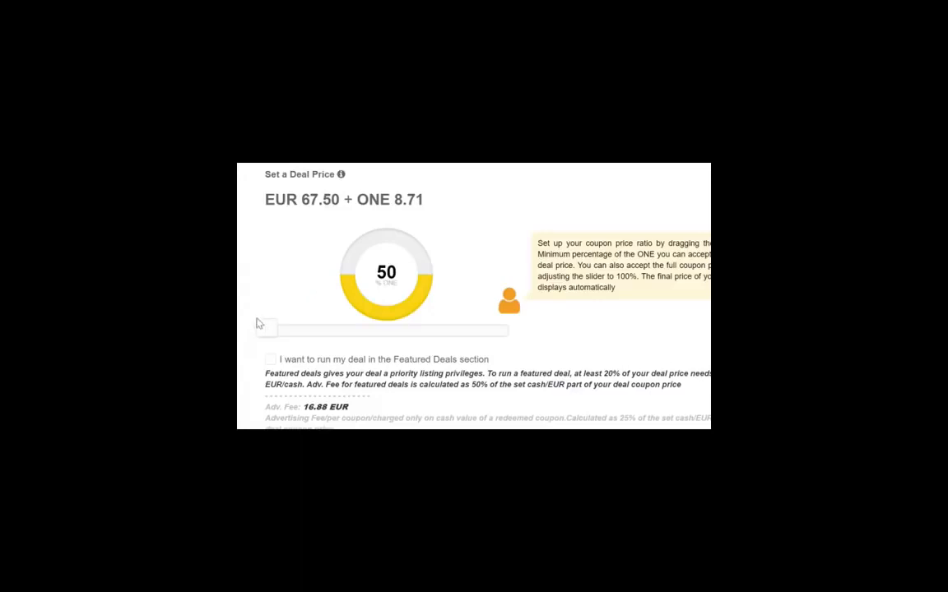
{"action": "mouse_move", "coordinate": [267, 331]}
{"action": "left_mouse_down"}
{"action": "mouse_move", "coordinate": [356, 344]}
{"action": "mouse_move", "coordinate": [512, 331]}
{"action": "mouse_move", "coordinate": [256, 332]}
{"action": "left_mouse_up"}
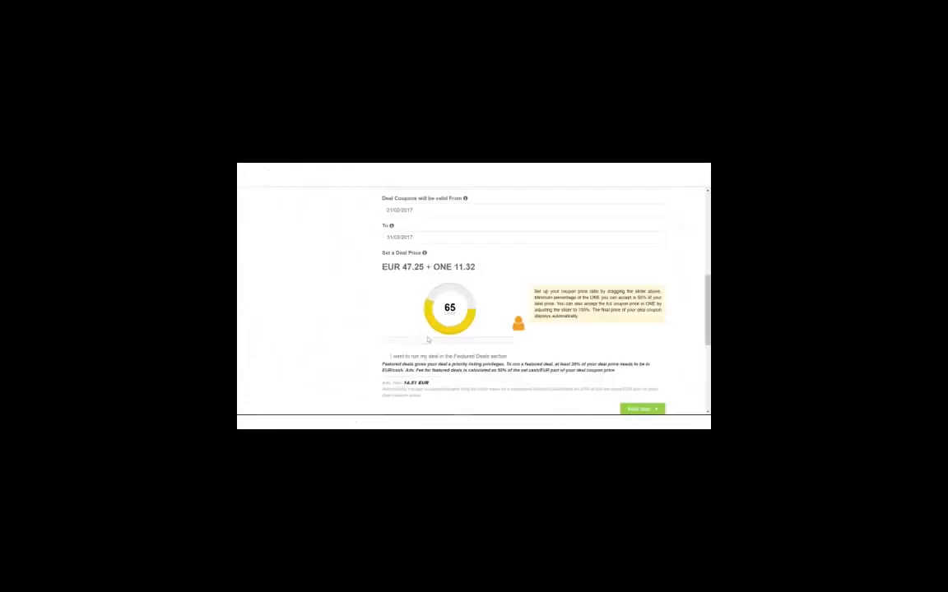
{"action": "left_click_drag", "start_coordinate": [427, 339], "coordinate": [381, 342]}
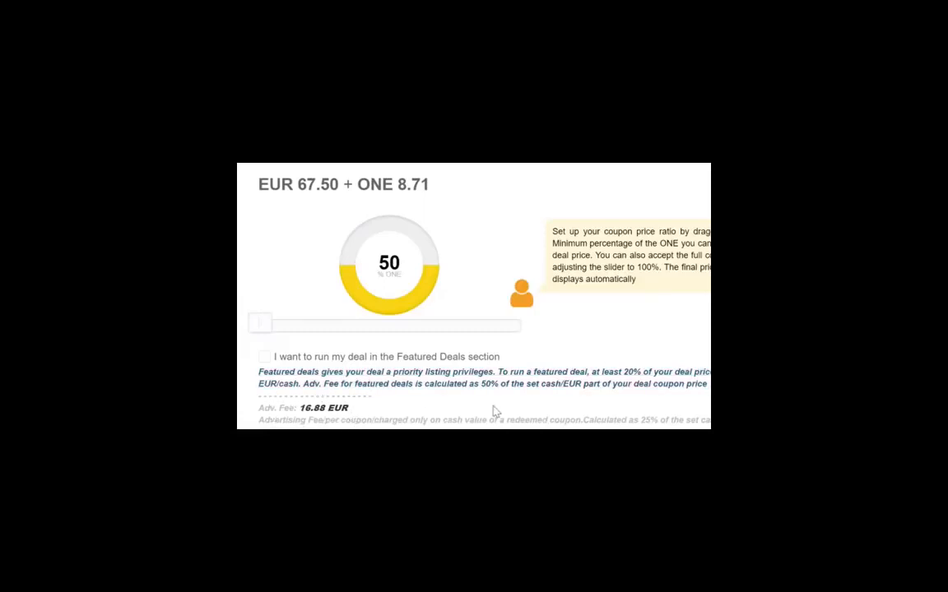
{"action": "scroll", "coordinate": [387, 296], "scroll_direction": "down", "scroll_amount": 3}
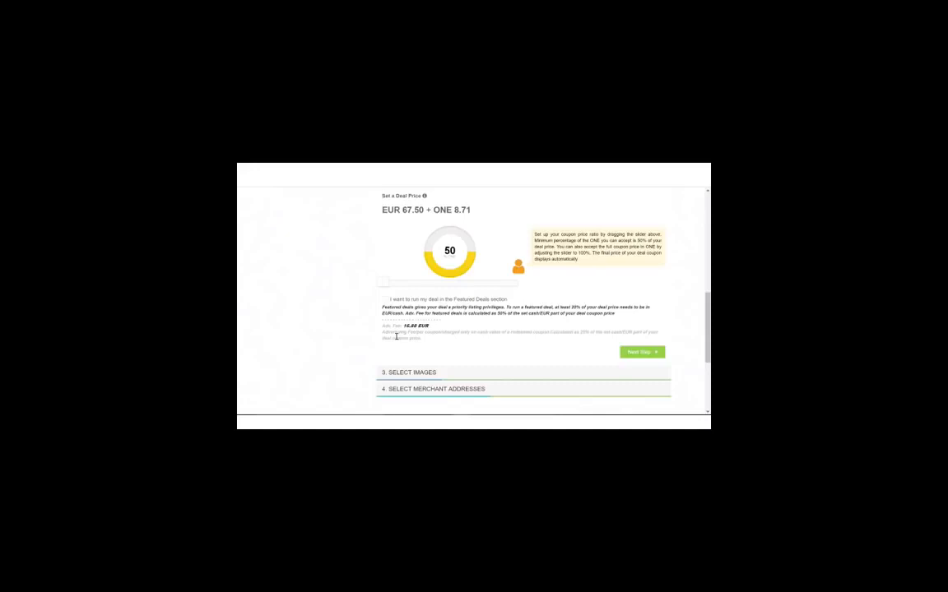
Tick the Featured Deals option and confirm the Adv. Fee now reads 33.75 EUR
{"action": "left_click", "coordinate": [385, 300]}
{"action": "left_click", "coordinate": [385, 301]}
{"action": "left_click_drag", "start_coordinate": [433, 328], "coordinate": [343, 344]}
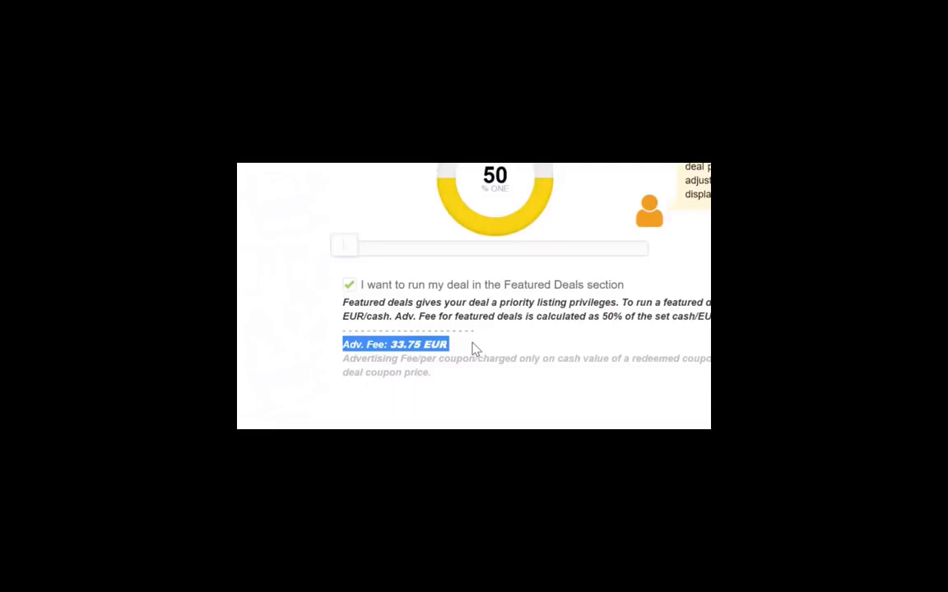
{"action": "left_click", "coordinate": [475, 350]}
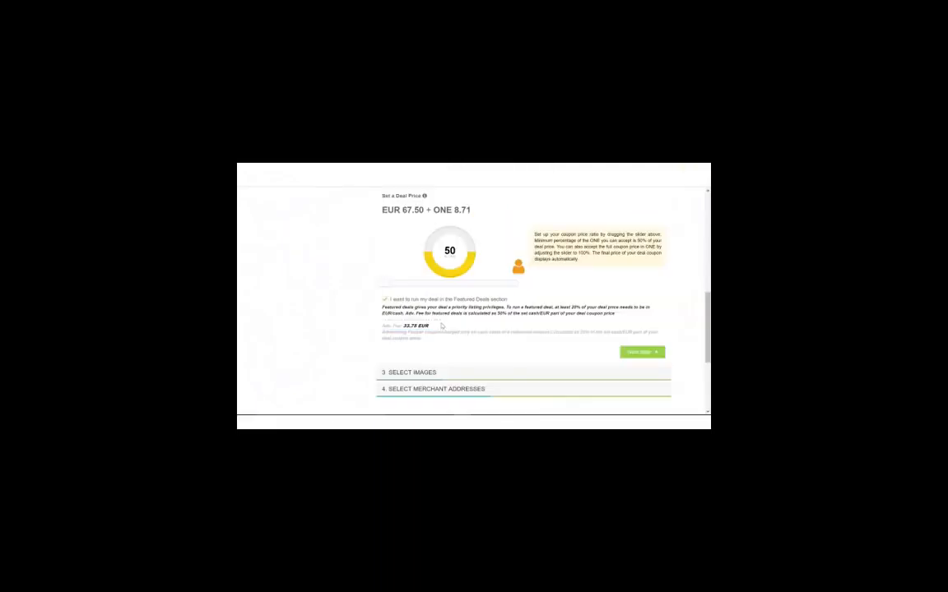